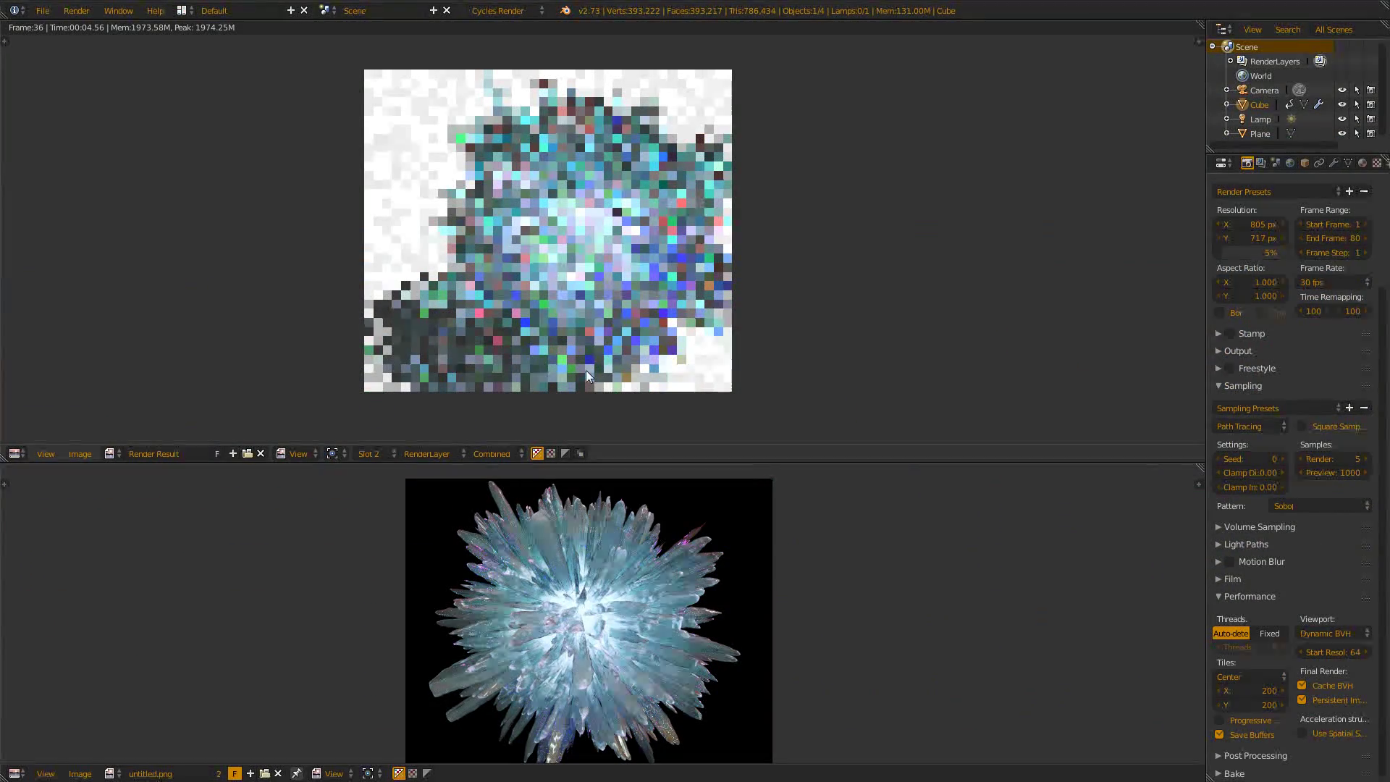
- Pan around the finished and in-progress crystal renders to inspect them
scroll(585, 371, up, 1)
scroll(622, 623, down, 1)
mouse_move(622, 623)
middle_down()
mouse_move(745, 650)
mouse_move(633, 596)
mouse_move(599, 607)
middle_up()
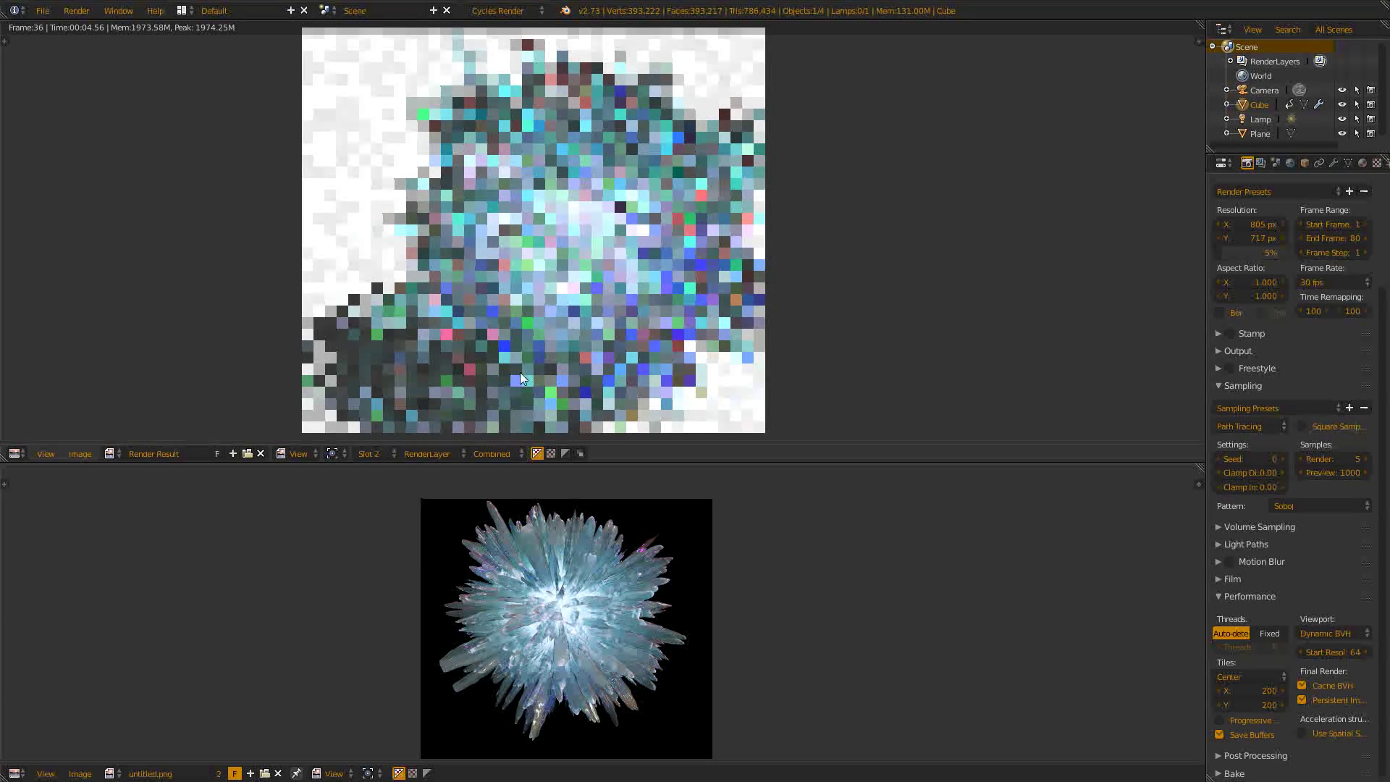
middle_drag(498, 281, 519, 260)
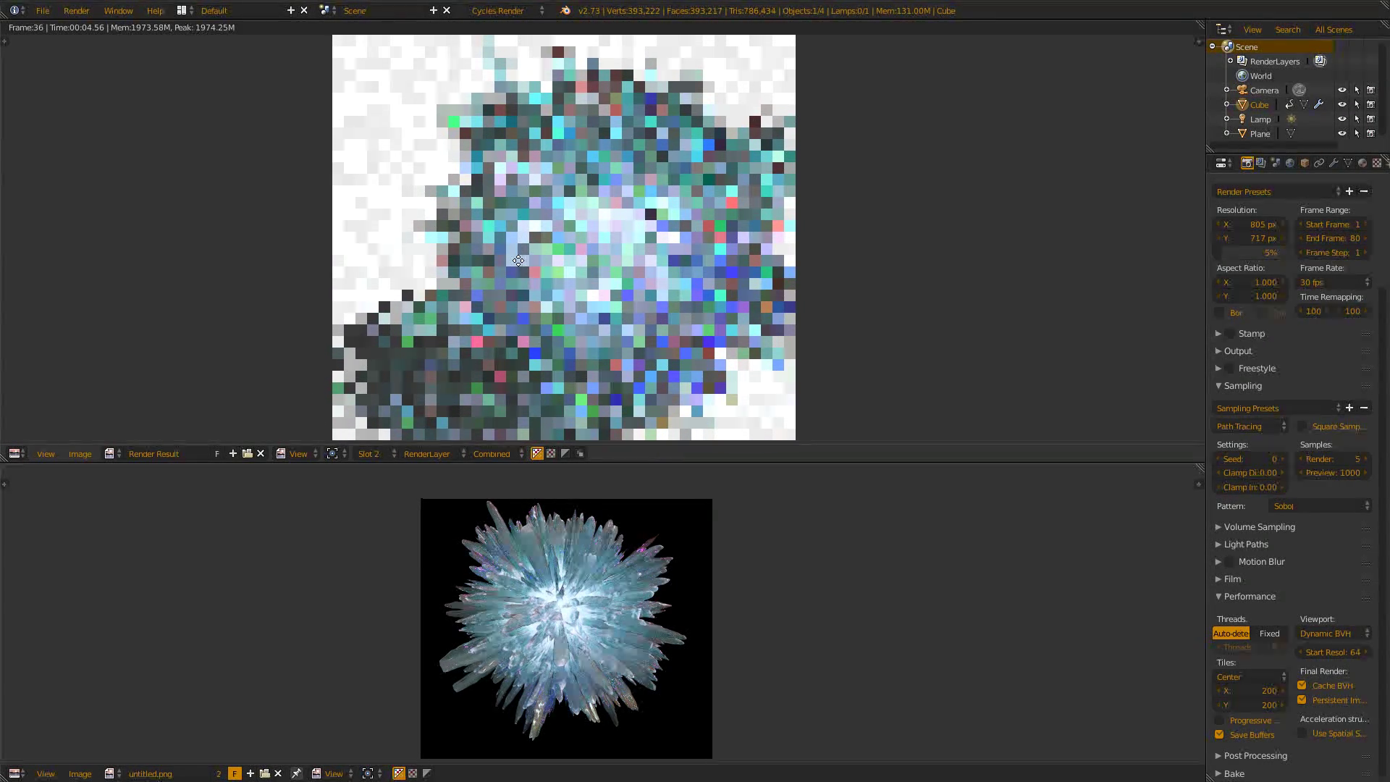
middle_drag(646, 258, 604, 331)
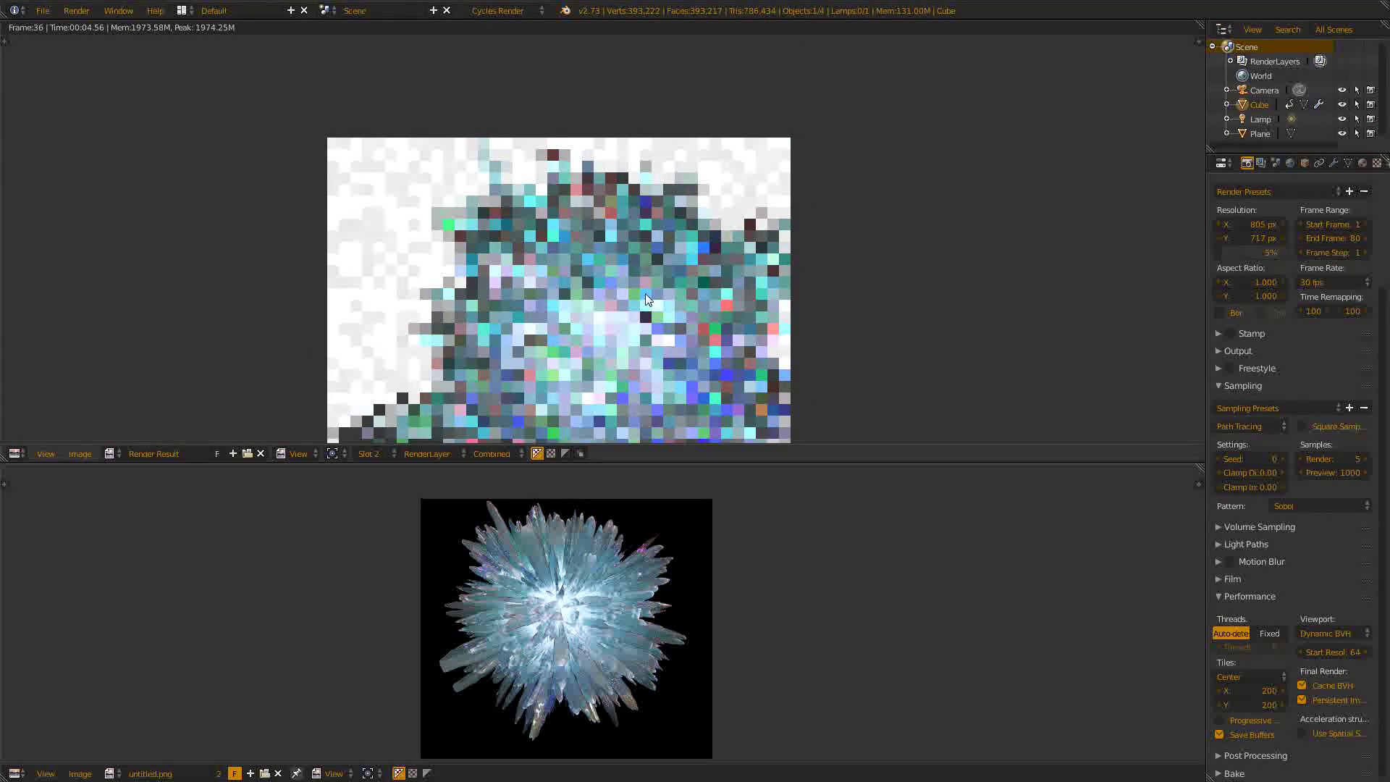
middle_drag(594, 690, 587, 633)
- View the finished crystal render at actual size, then restore the upper area to the 3D camera view
key(KP_1)
scroll(594, 597, down, 2)
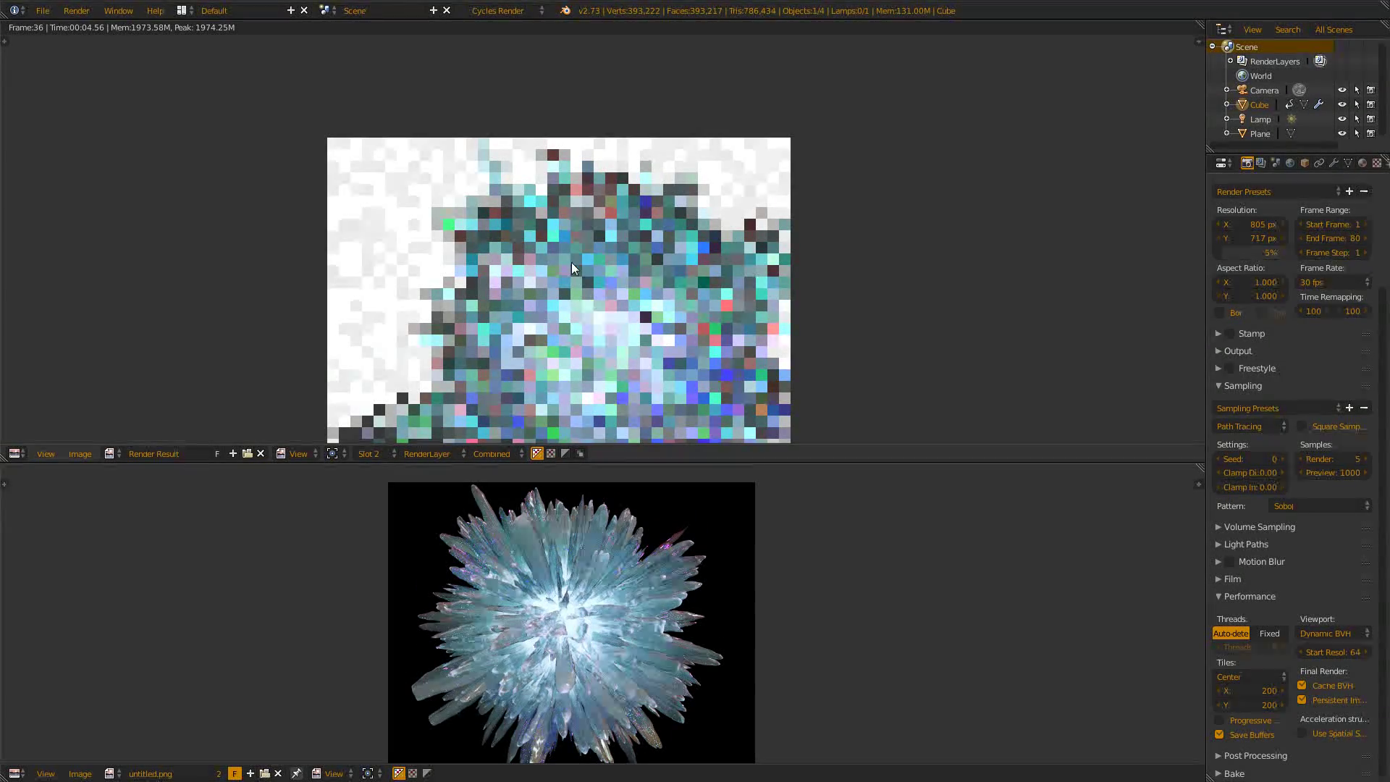
key(Escape)
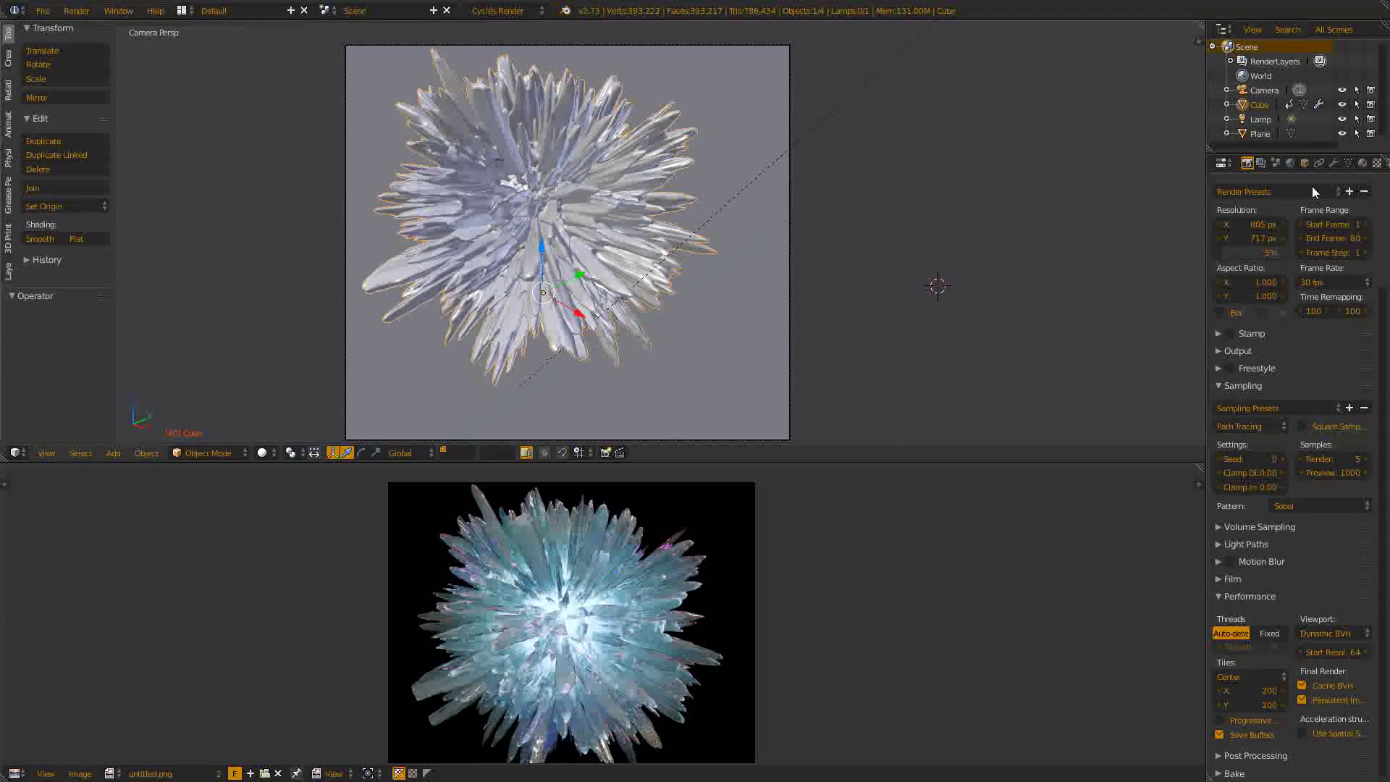
- Collapse the crystal's Subsurf and Displace modifier panels
click(1334, 163)
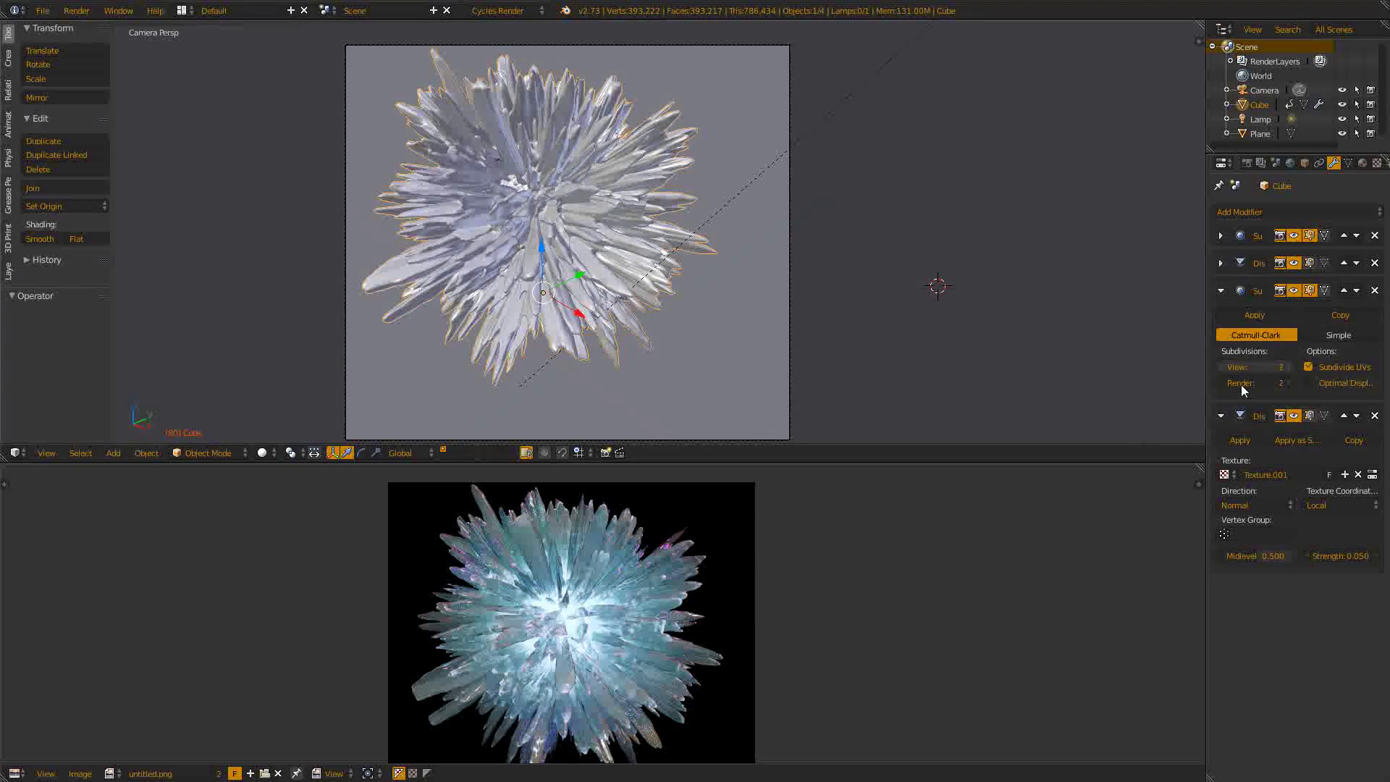
click(1221, 290)
click(1221, 319)
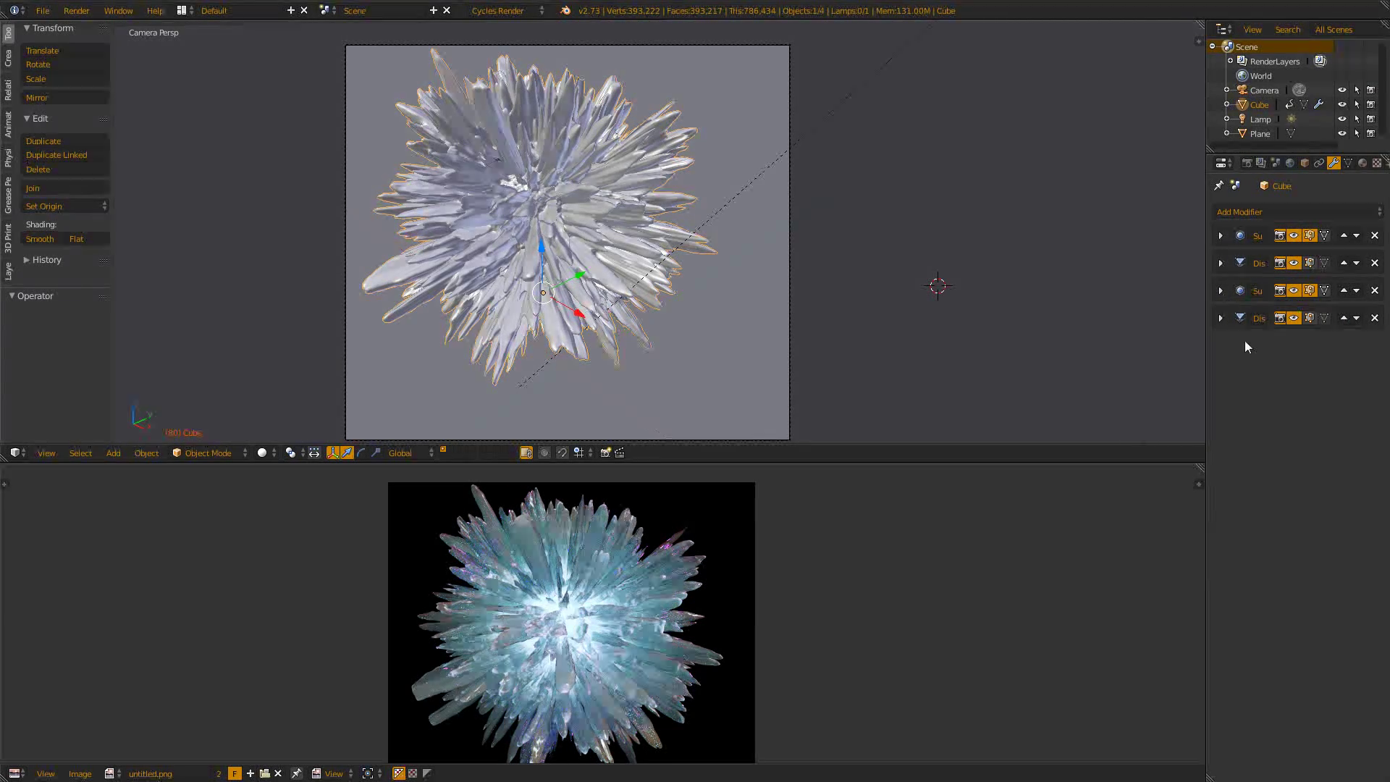
- Return to the Render settings and slide the finished crystal image to the right
click(1253, 163)
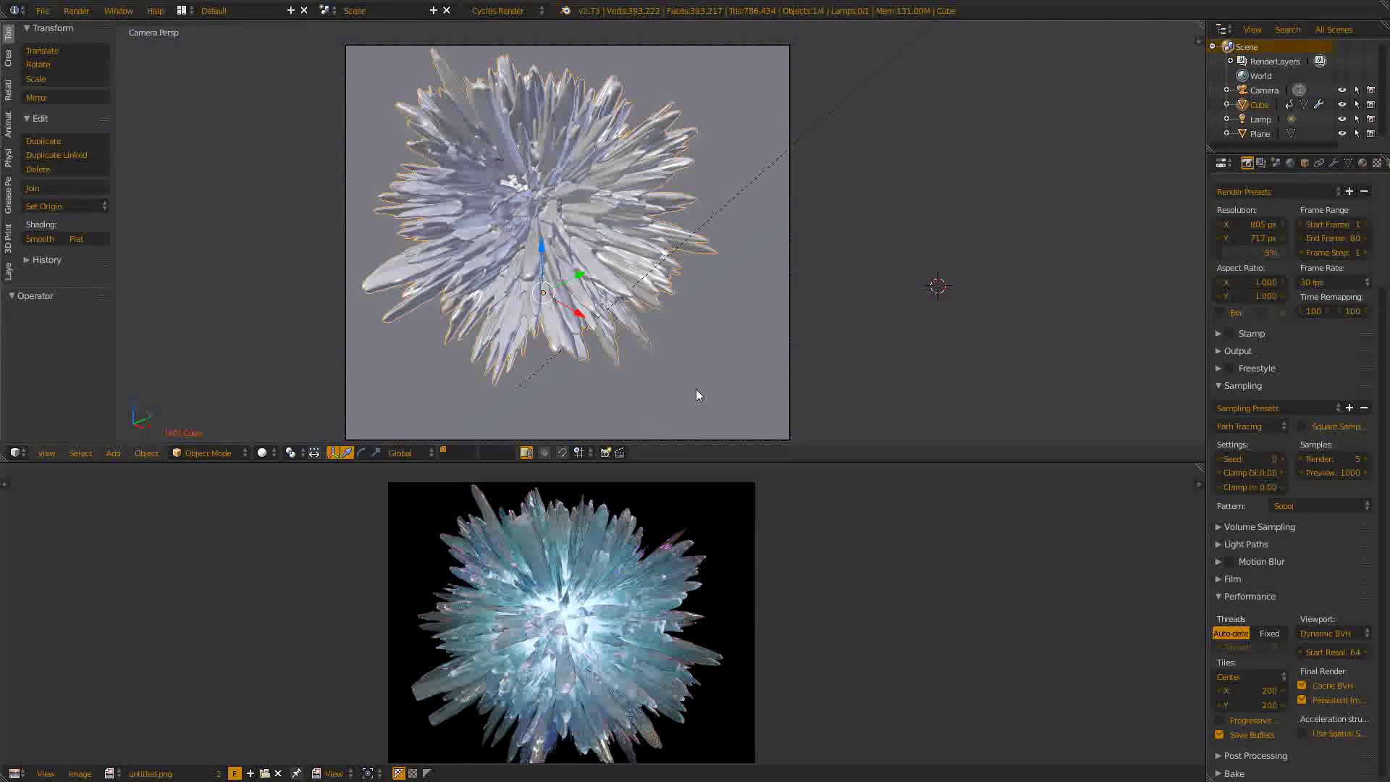
scroll(644, 603, up, 3)
scroll(644, 602, down, 4)
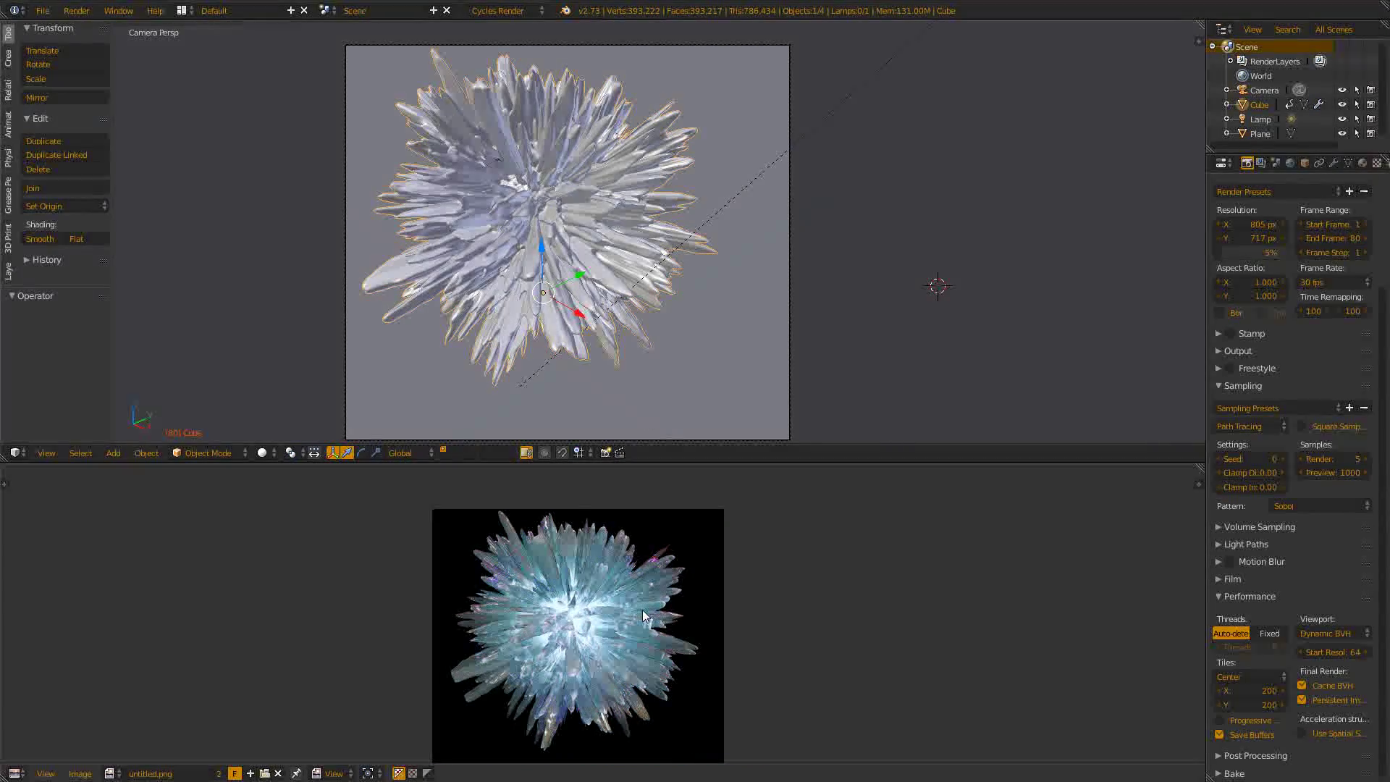
scroll(640, 663, up, 1)
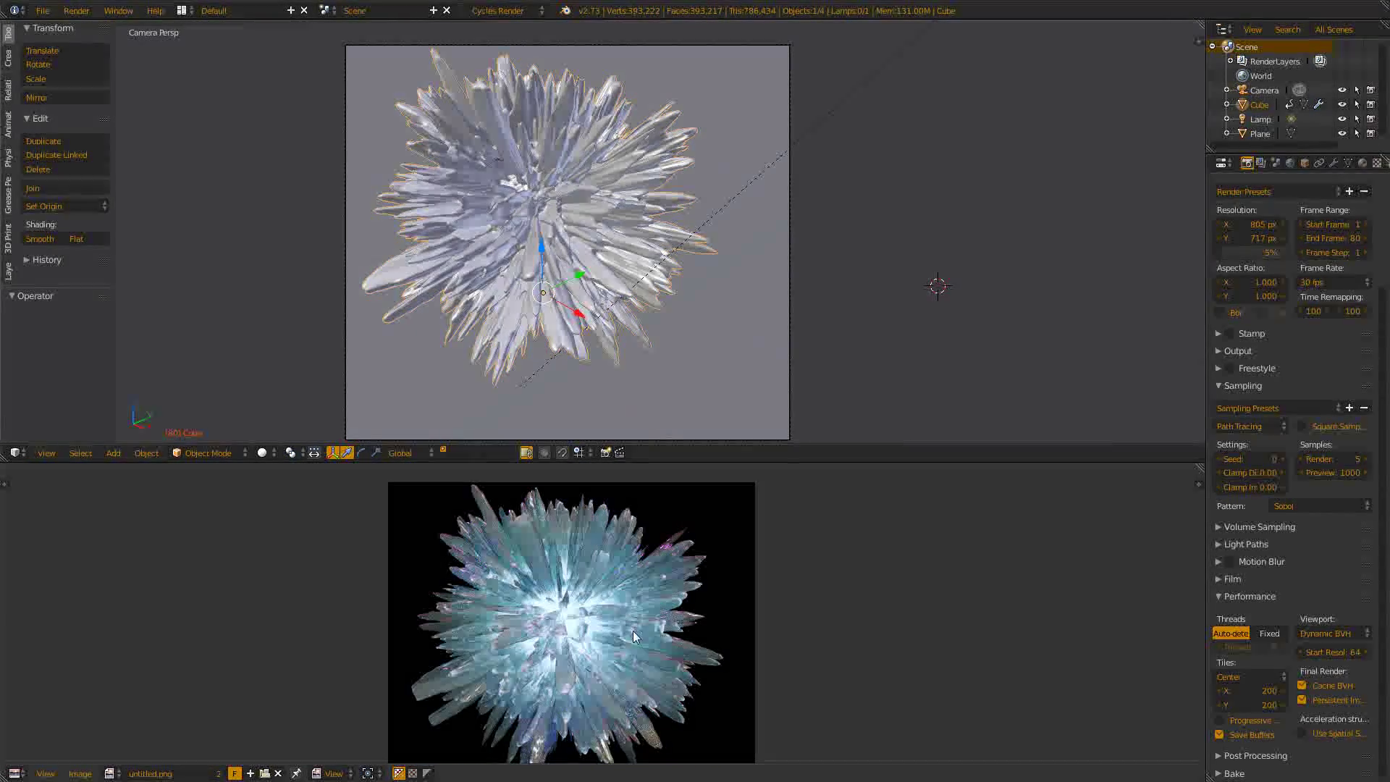
middle_drag(633, 631, 663, 629)
key(F12)
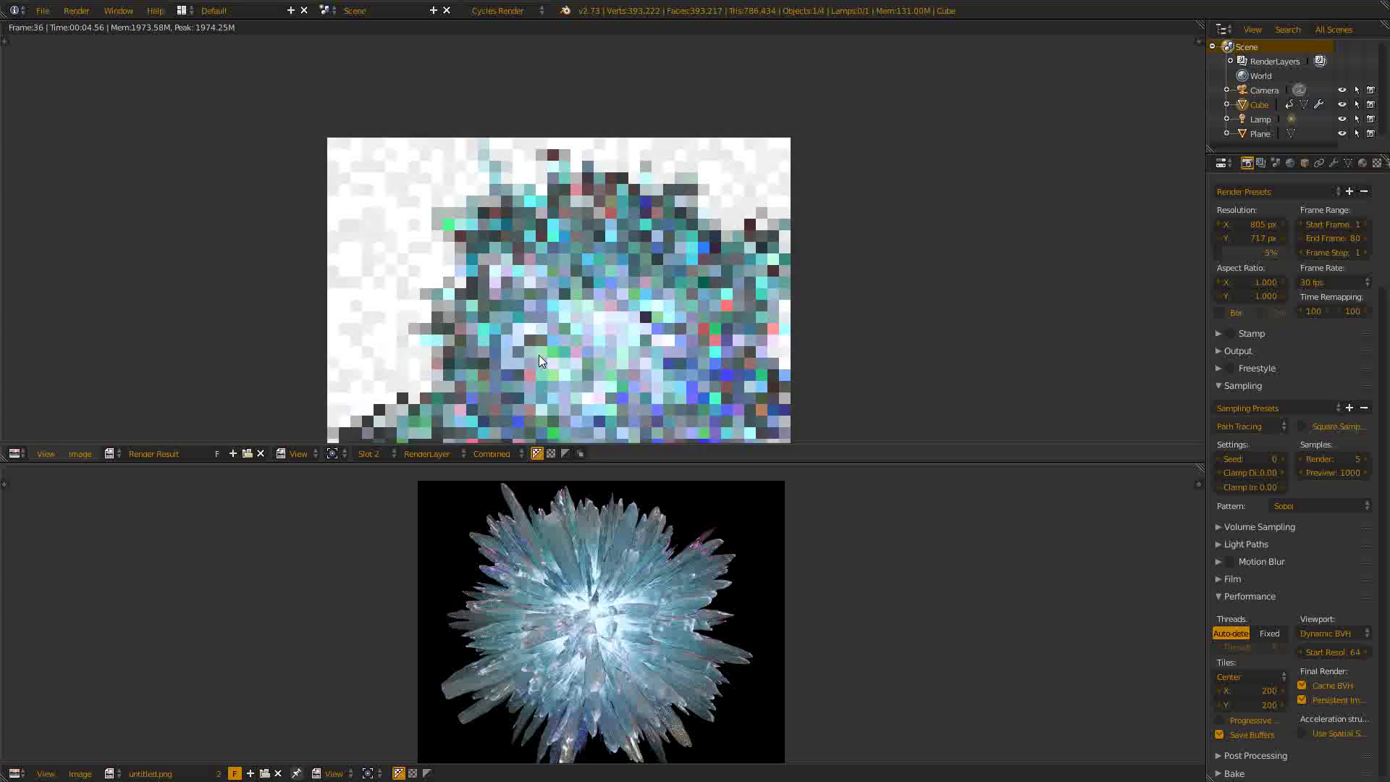
scroll(476, 262, down, 2)
scroll(506, 290, up, 4)
scroll(576, 319, down, 2)
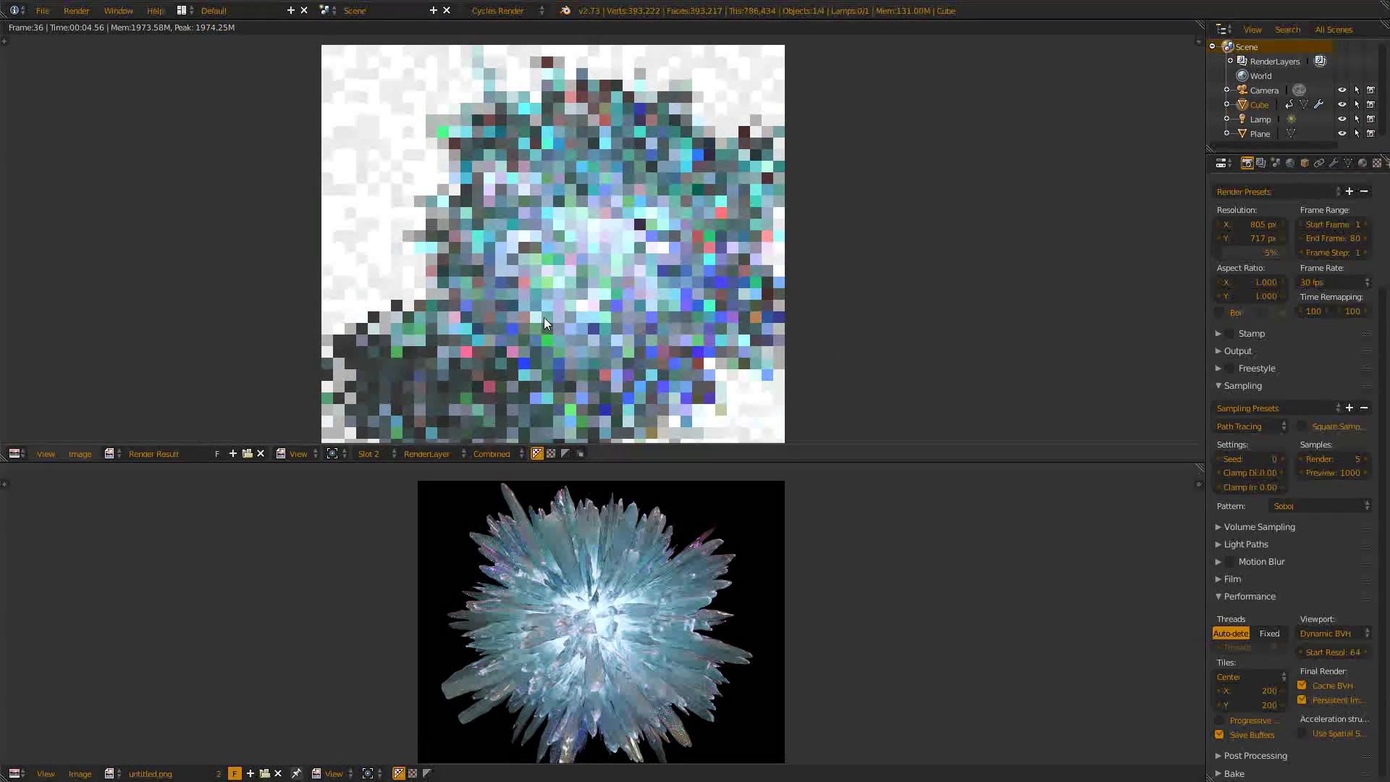
ctrl+middle_drag(544, 317, 667, 140)
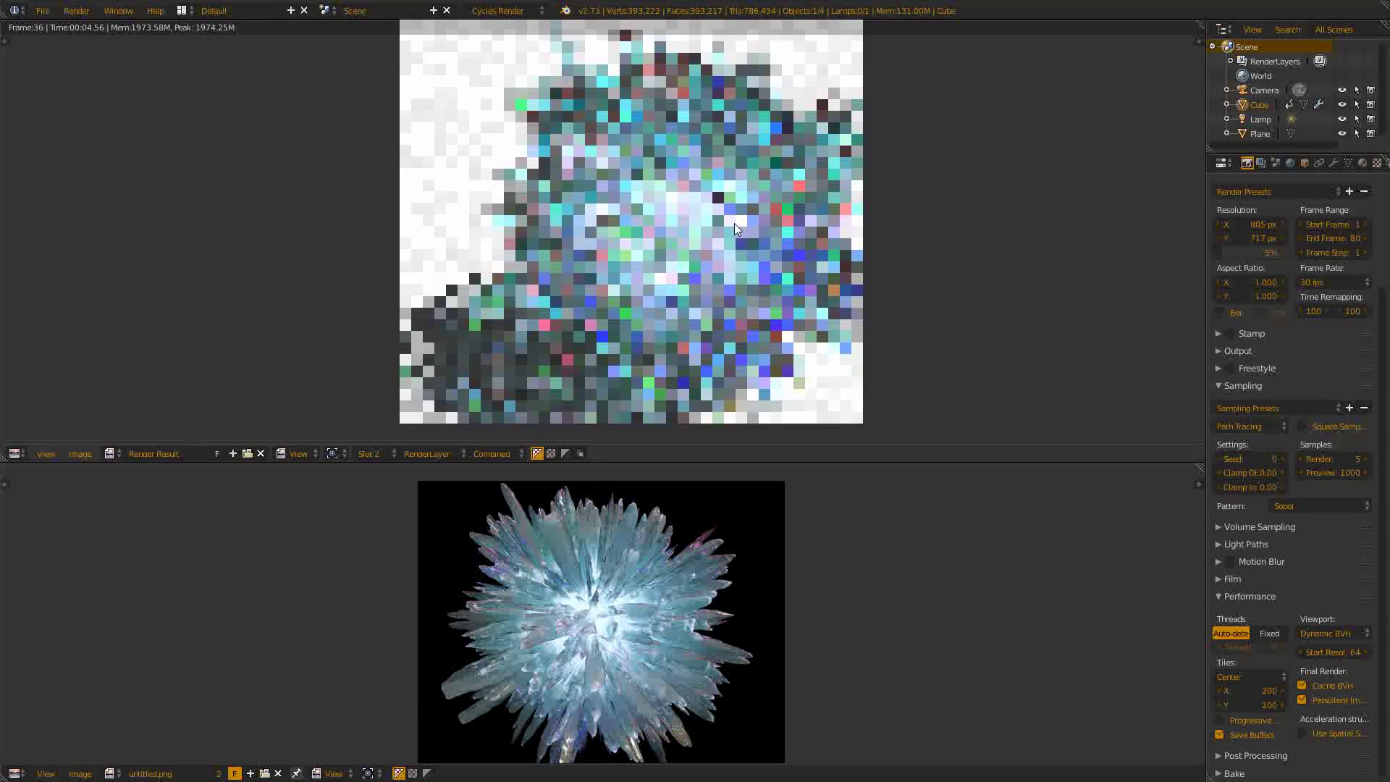
middle_drag(651, 213, 665, 252)
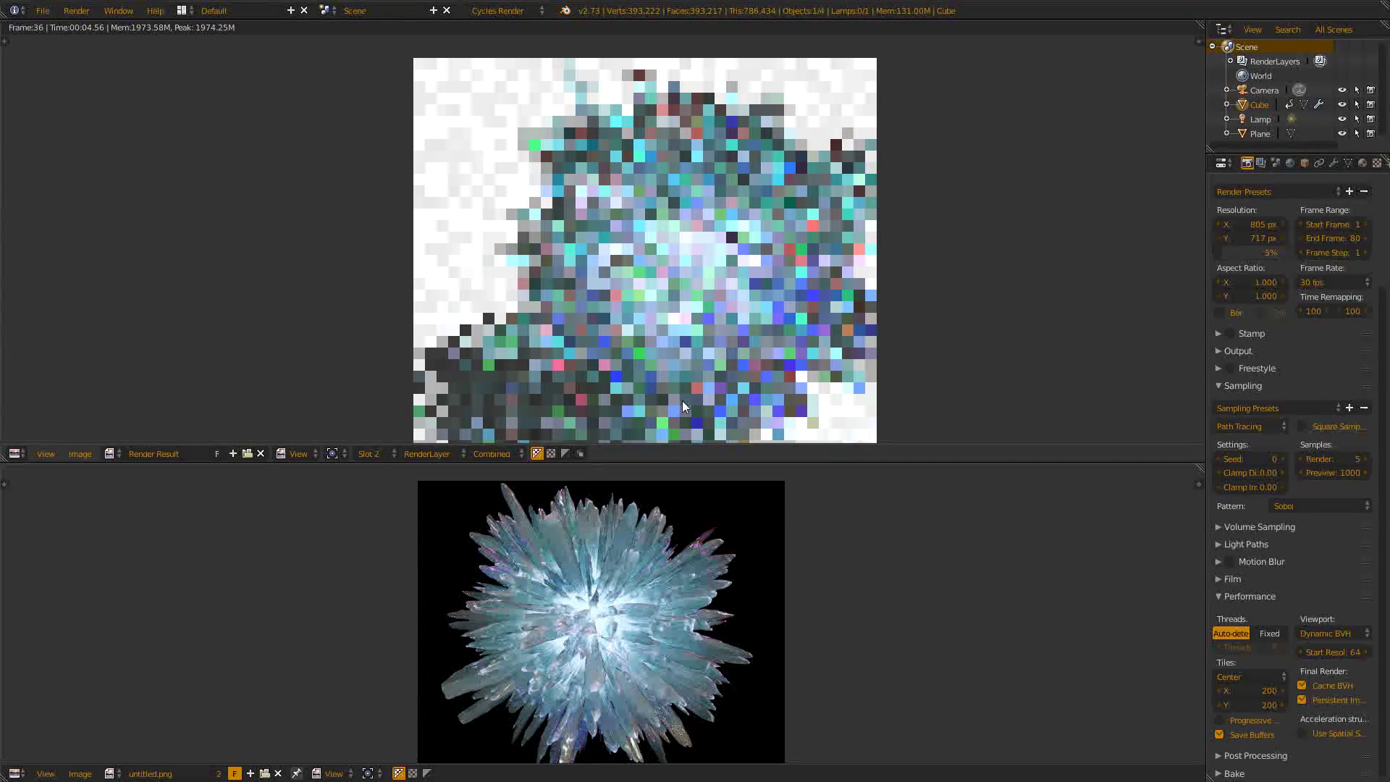
middle_drag(718, 297, 656, 247)
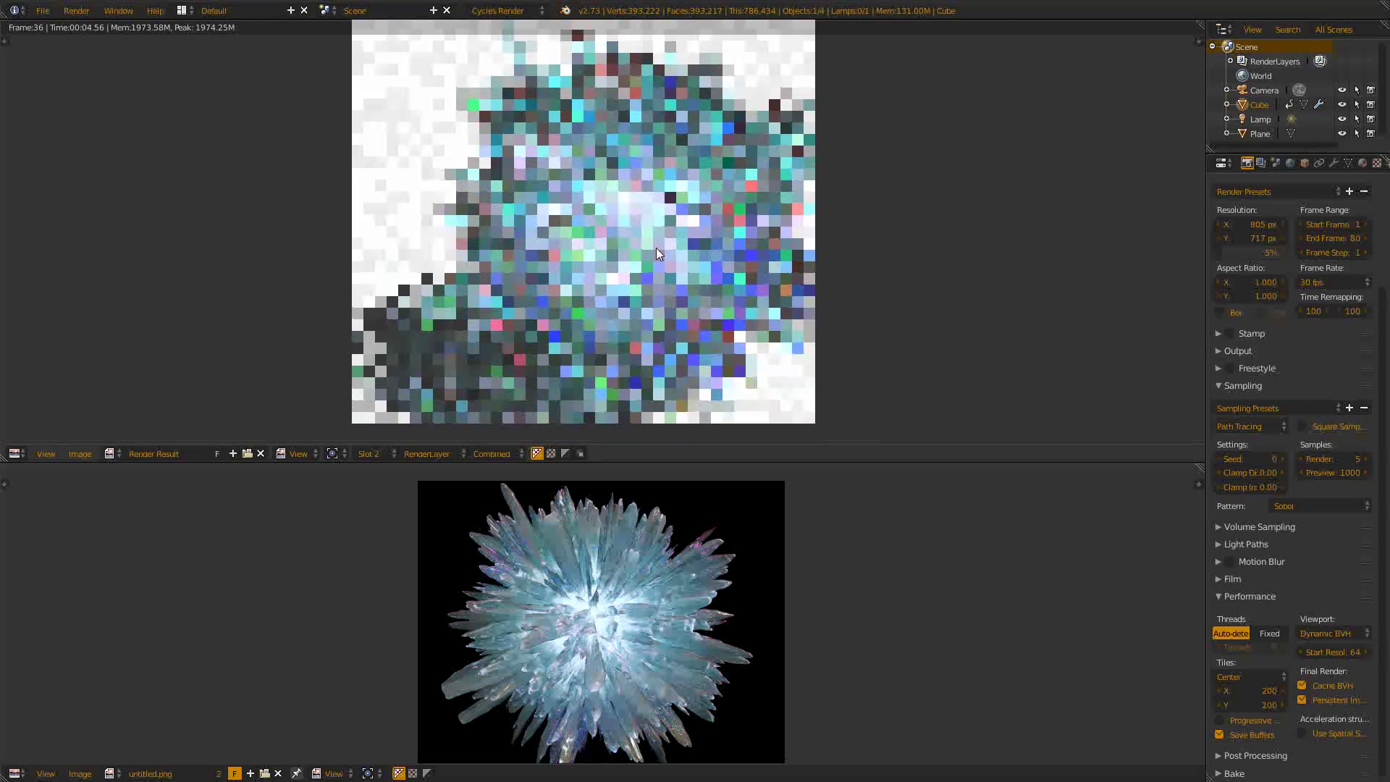
middle_drag(500, 230, 519, 270)
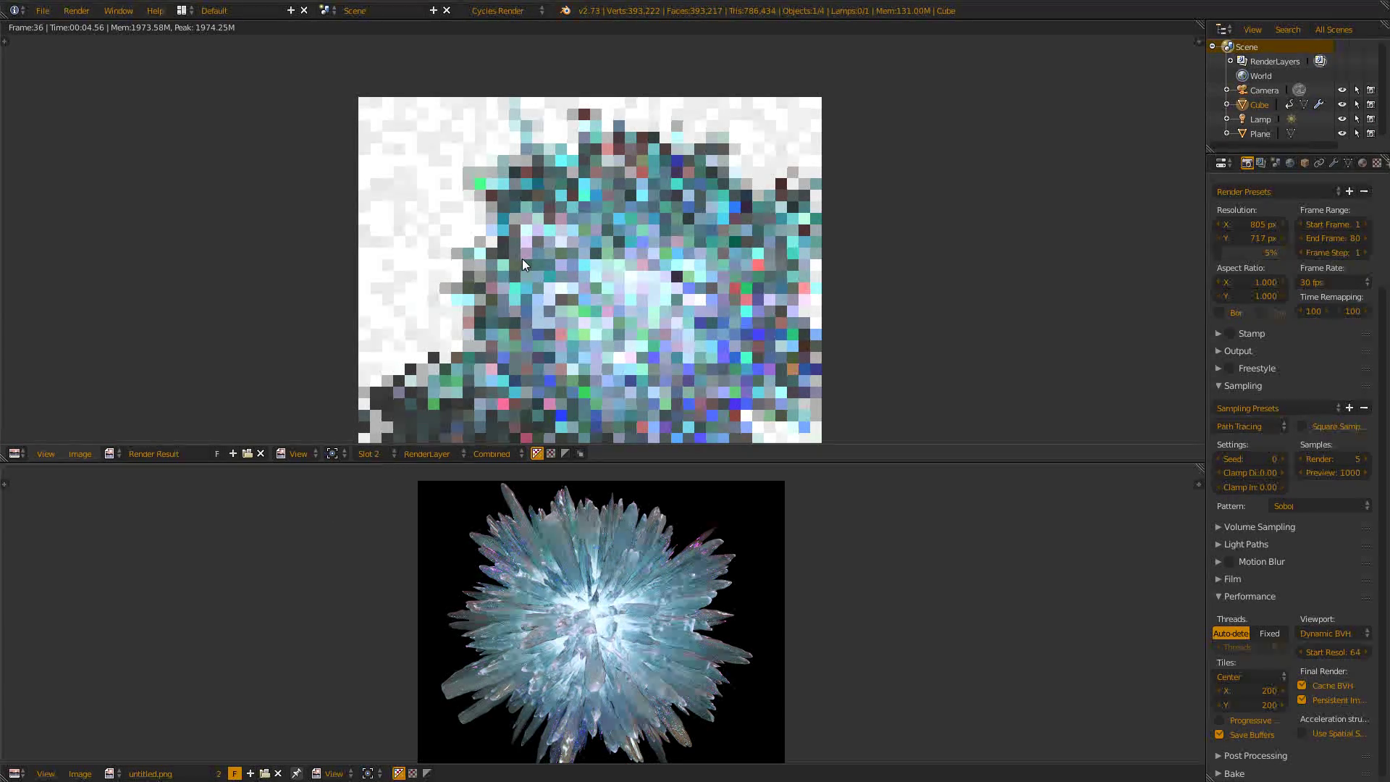
key(j)
key(j)
middle_drag(637, 245, 615, 245)
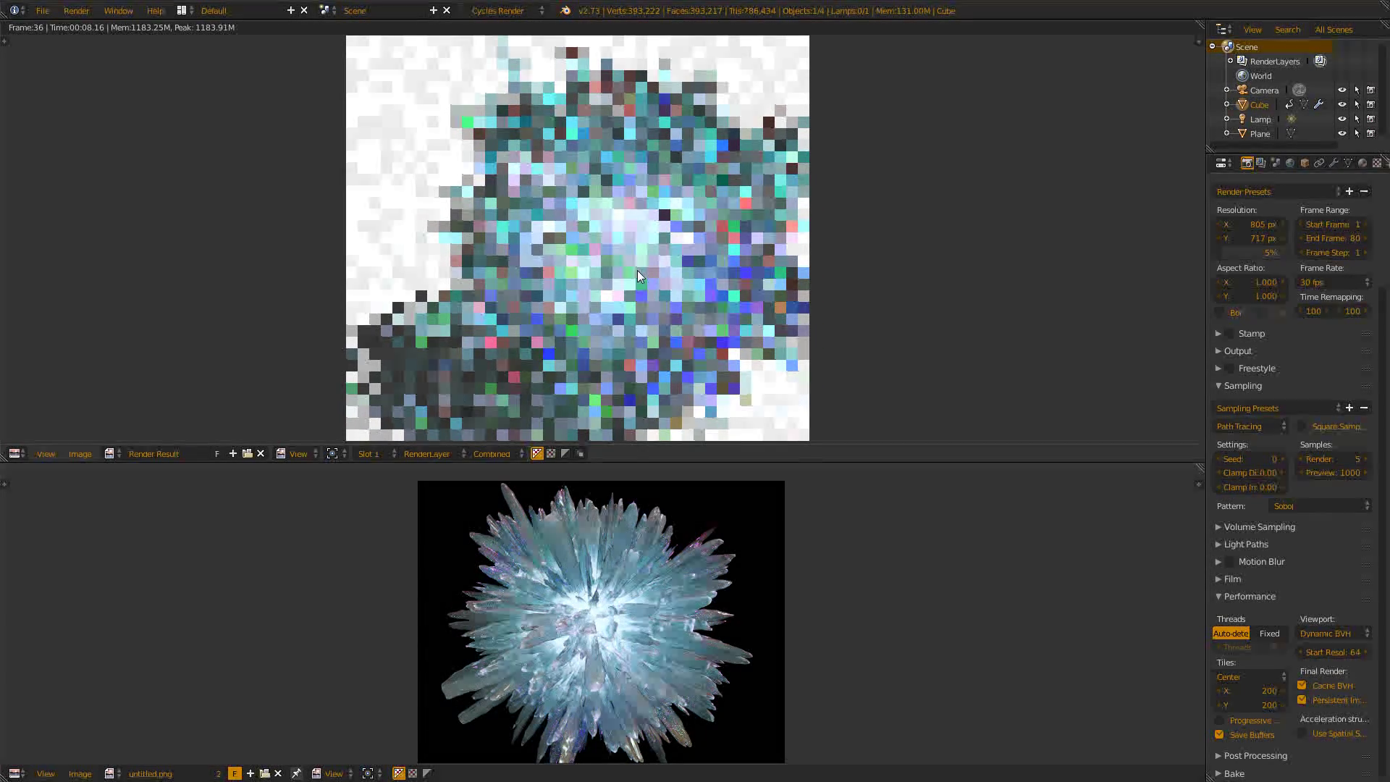
scroll(637, 271, down, 1)
scroll(624, 261, up, 3)
scroll(623, 275, down, 3)
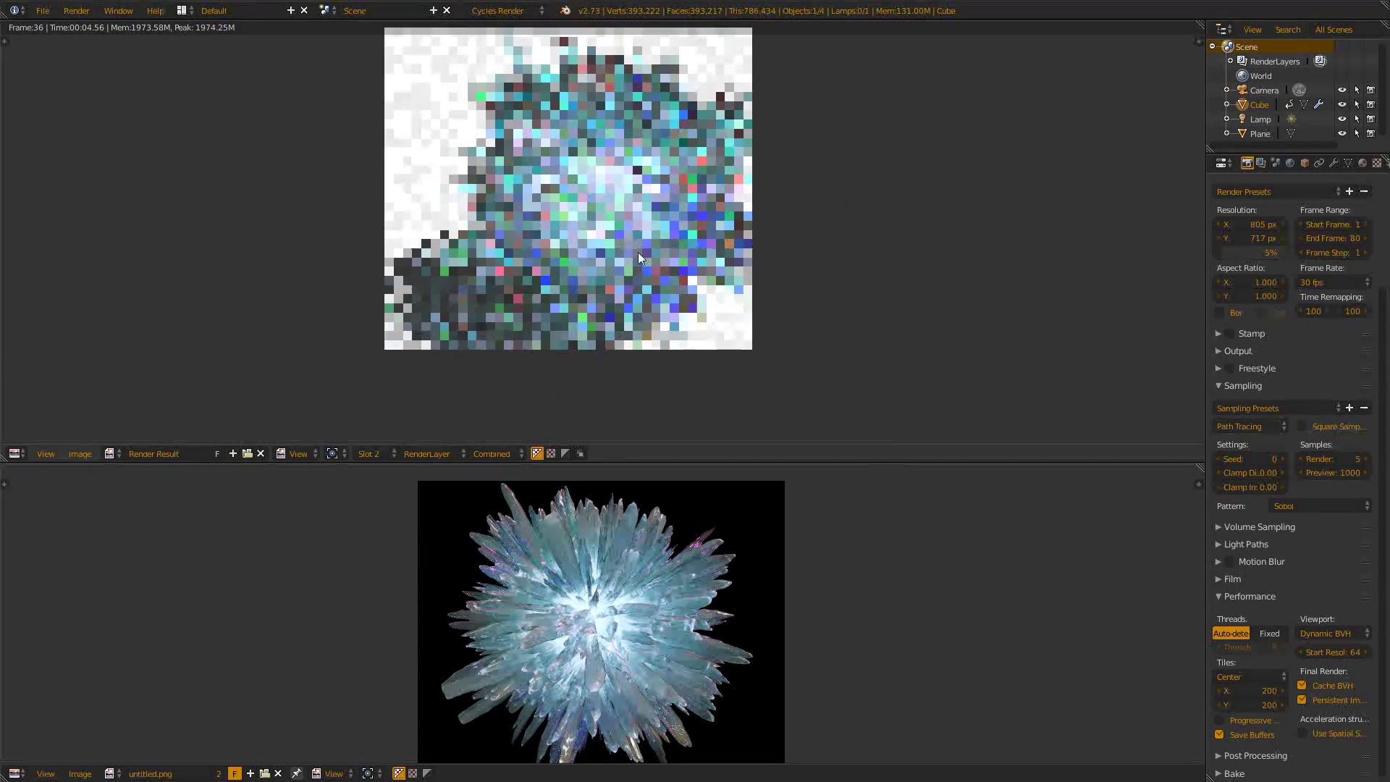
scroll(611, 176, up, 4)
scroll(625, 252, down, 4)
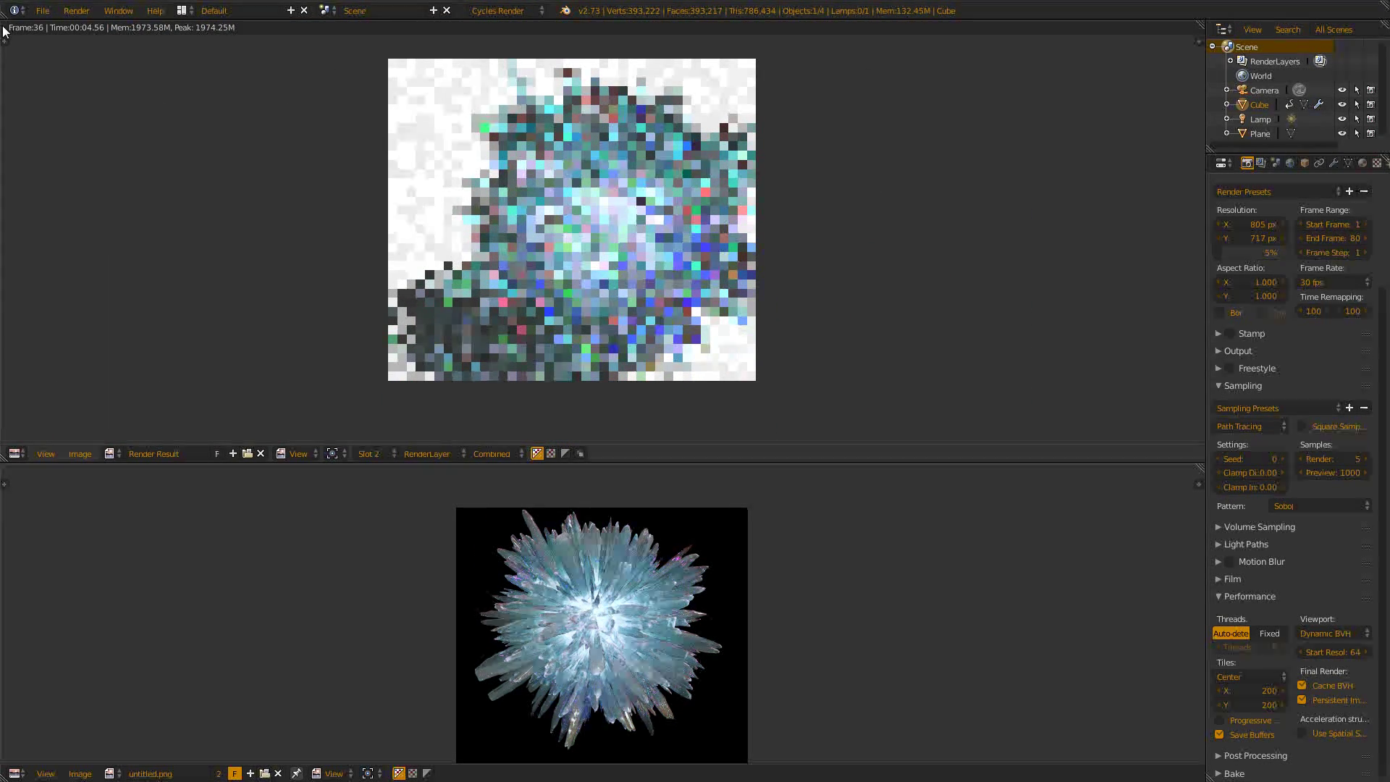
key(j)
key(j)
key(j)
key(j)
scroll(646, 224, up, 3)
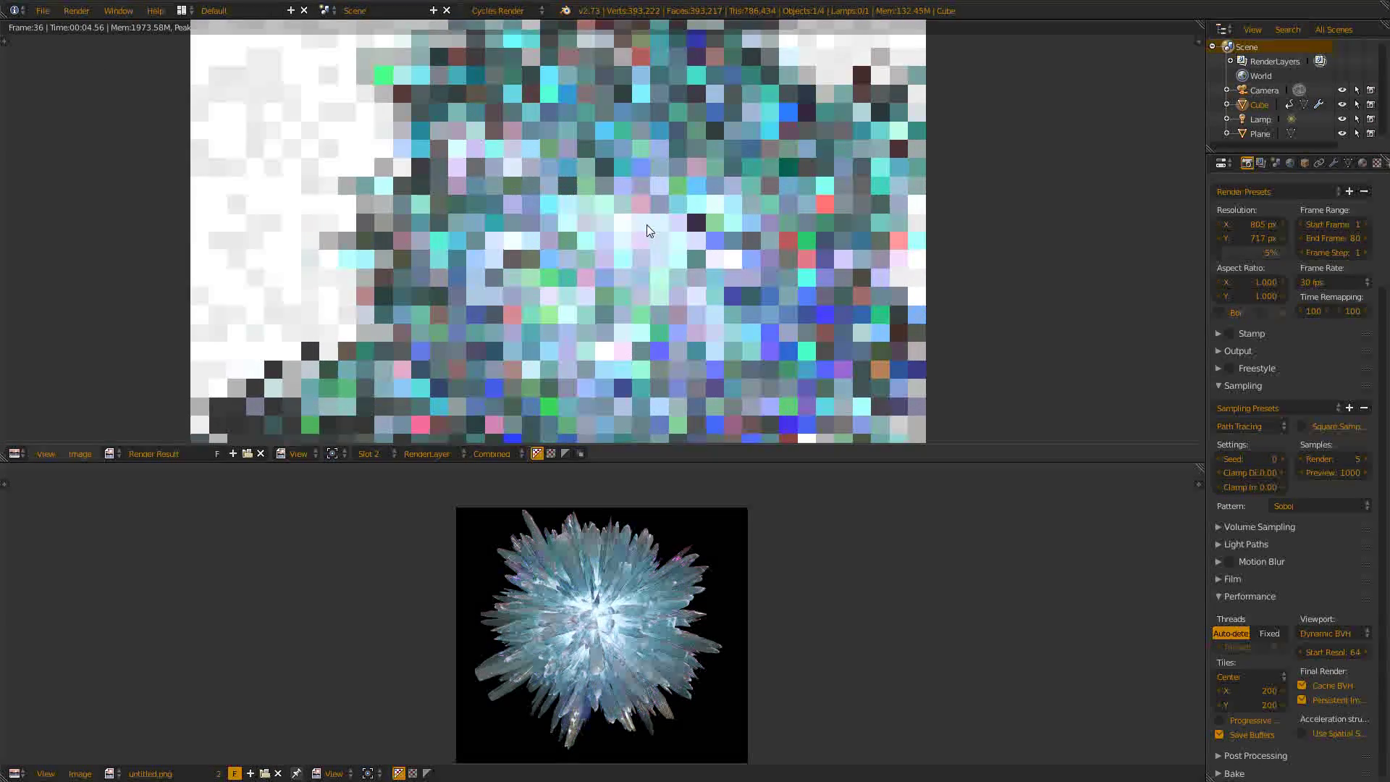
scroll(684, 195, down, 5)
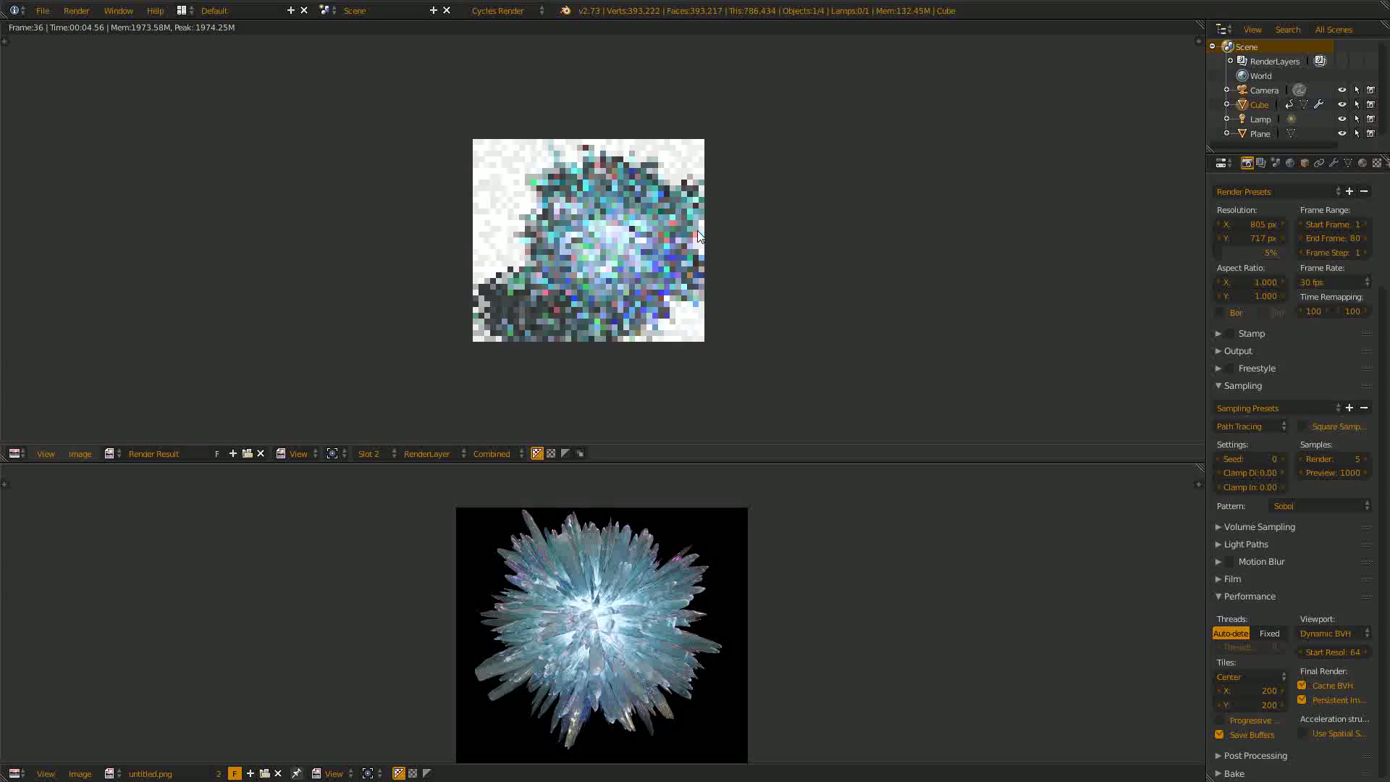
scroll(700, 236, up, 2)
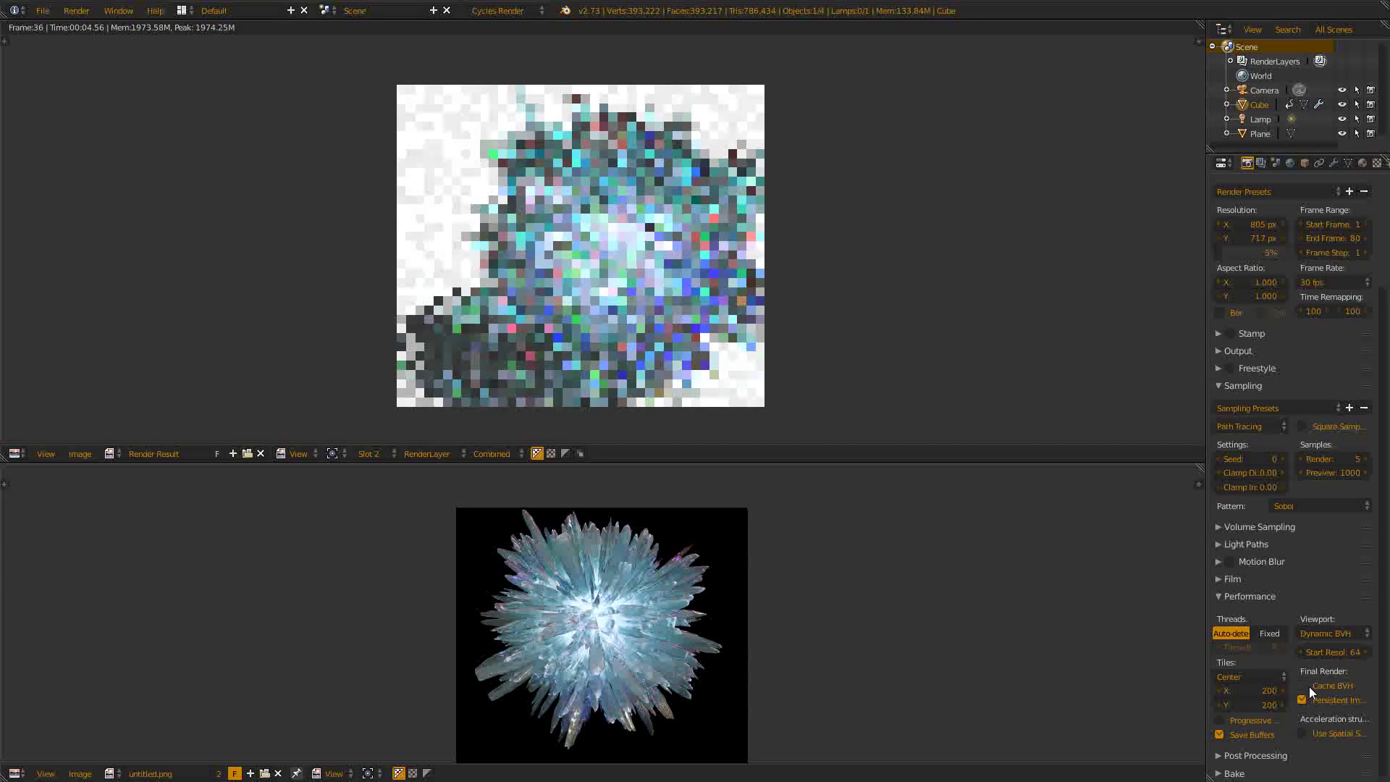
scroll(747, 324, down, 1)
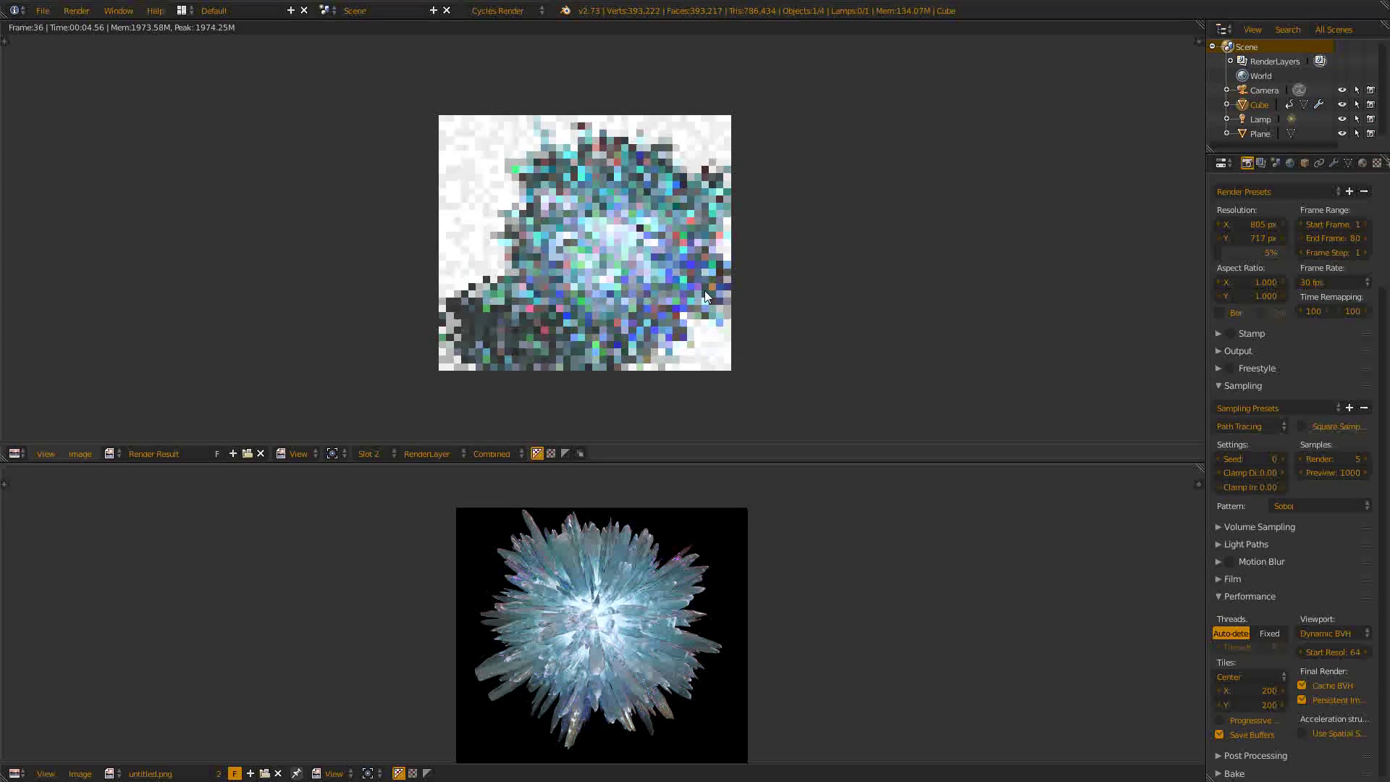
key(Escape)
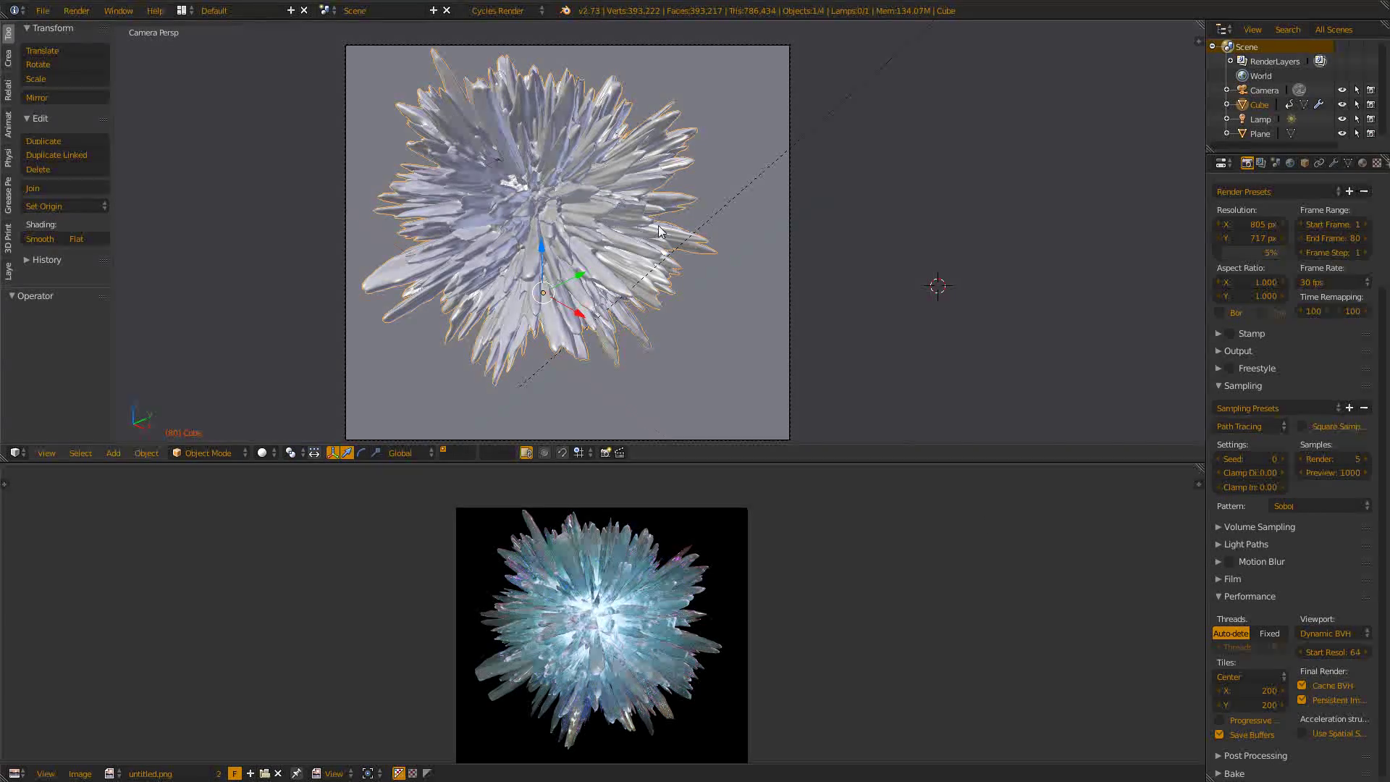
scroll(662, 239, up, 2)
scroll(682, 296, down, 3)
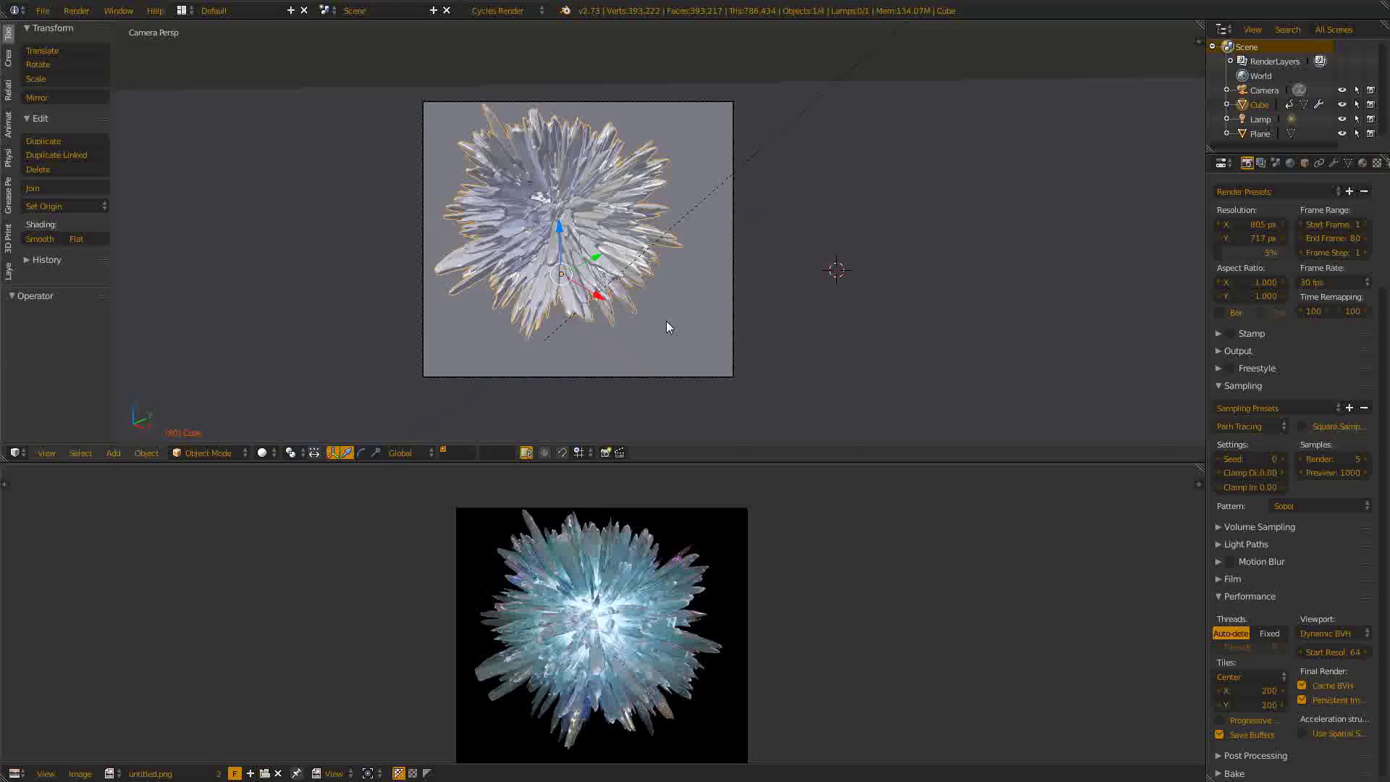
scroll(666, 322, up, 4)
scroll(616, 290, down, 1)
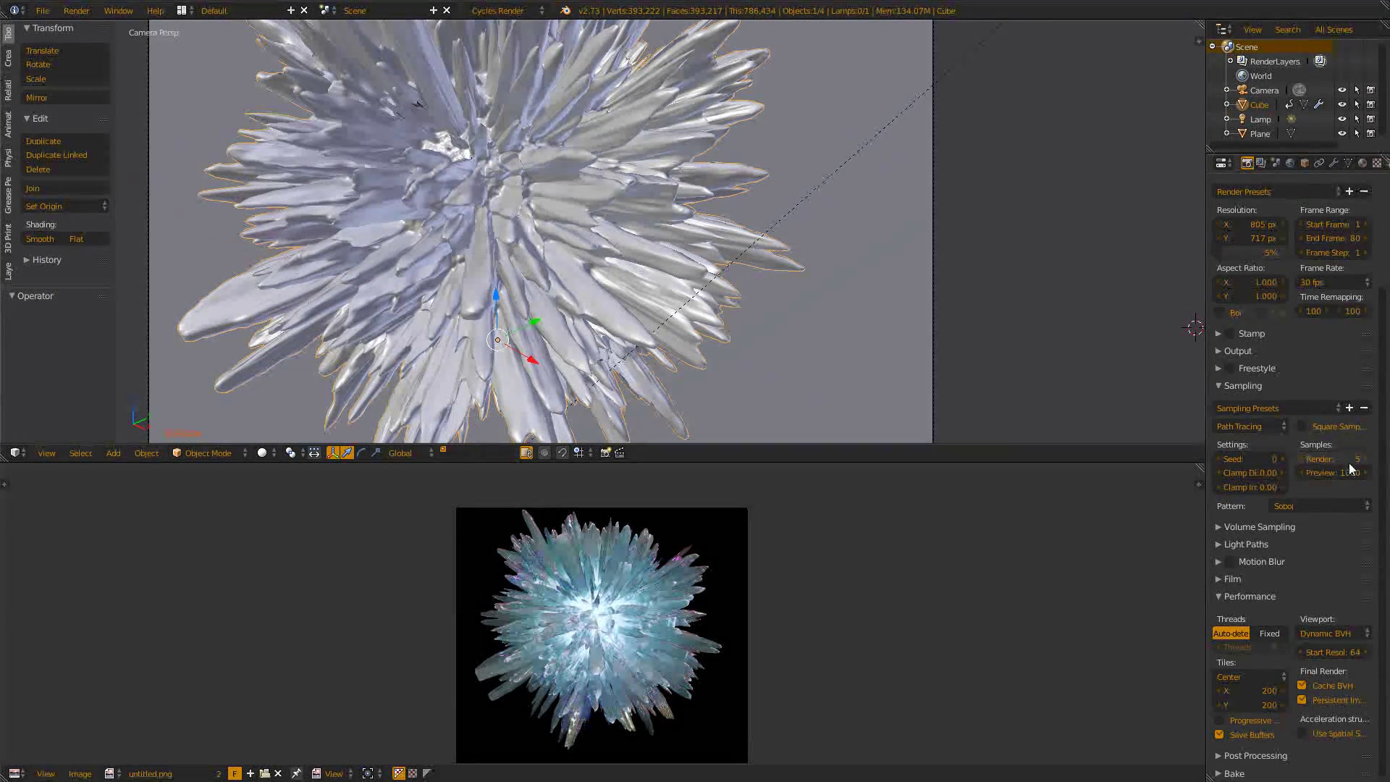
scroll(588, 275, down, 3)
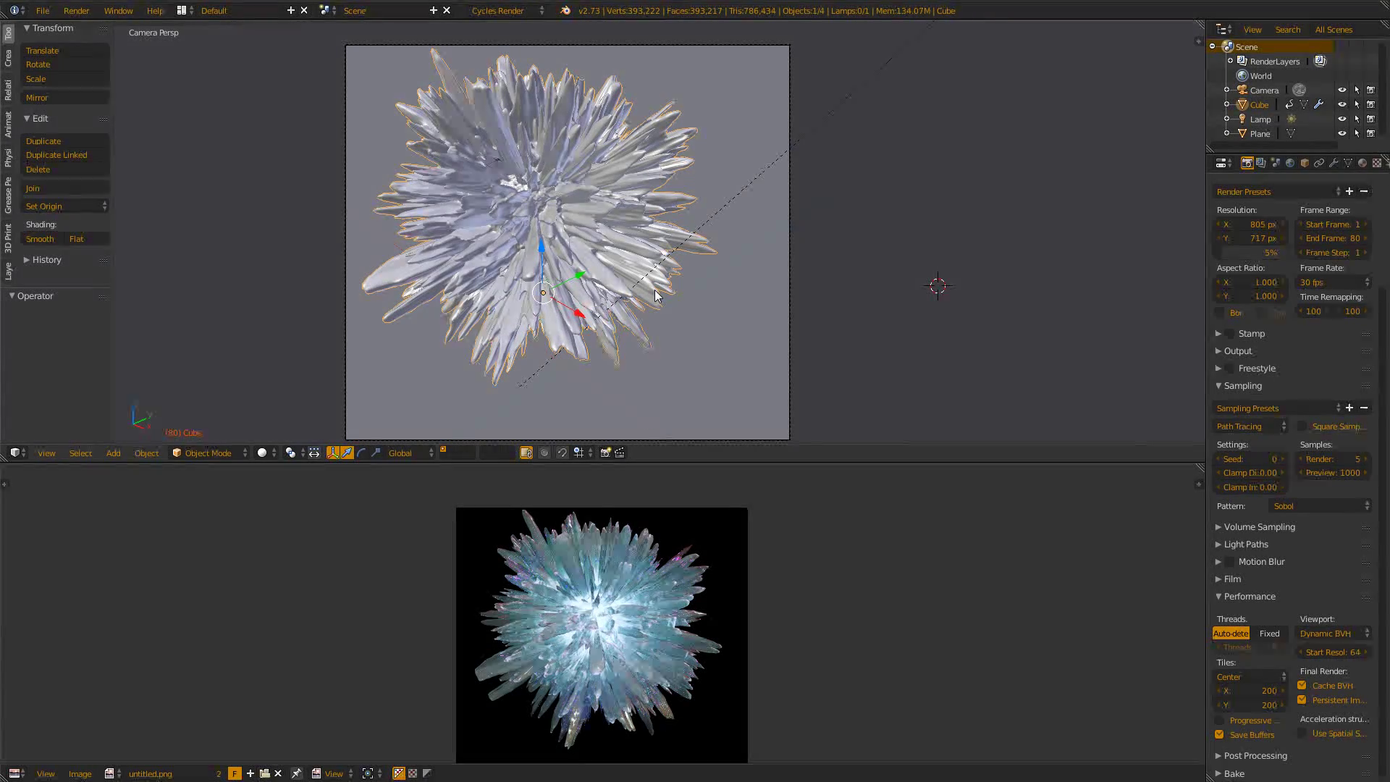
scroll(655, 649, up, 4)
scroll(488, 614, down, 4)
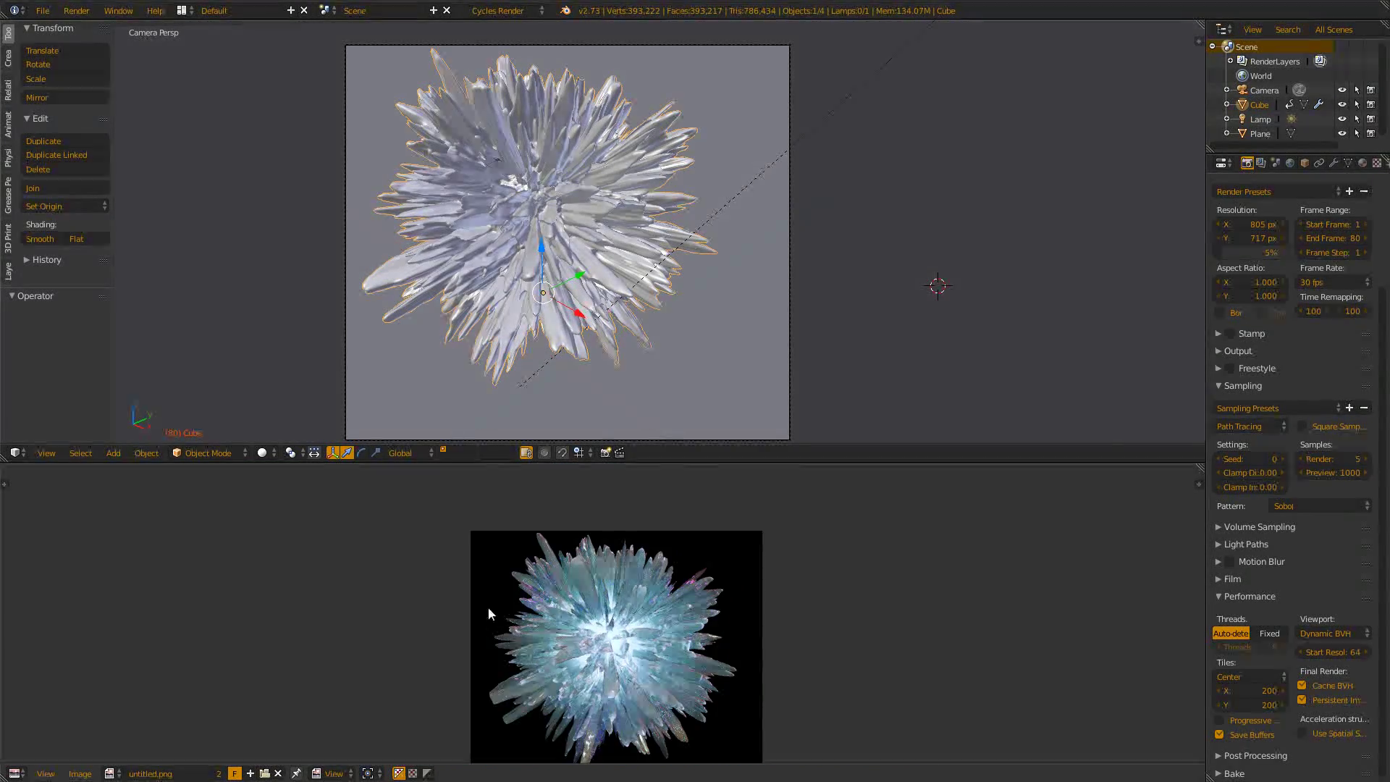
scroll(606, 655, up, 4)
- Zoom and pan around the crystal render to inspect it up close
scroll(746, 141, down, 4)
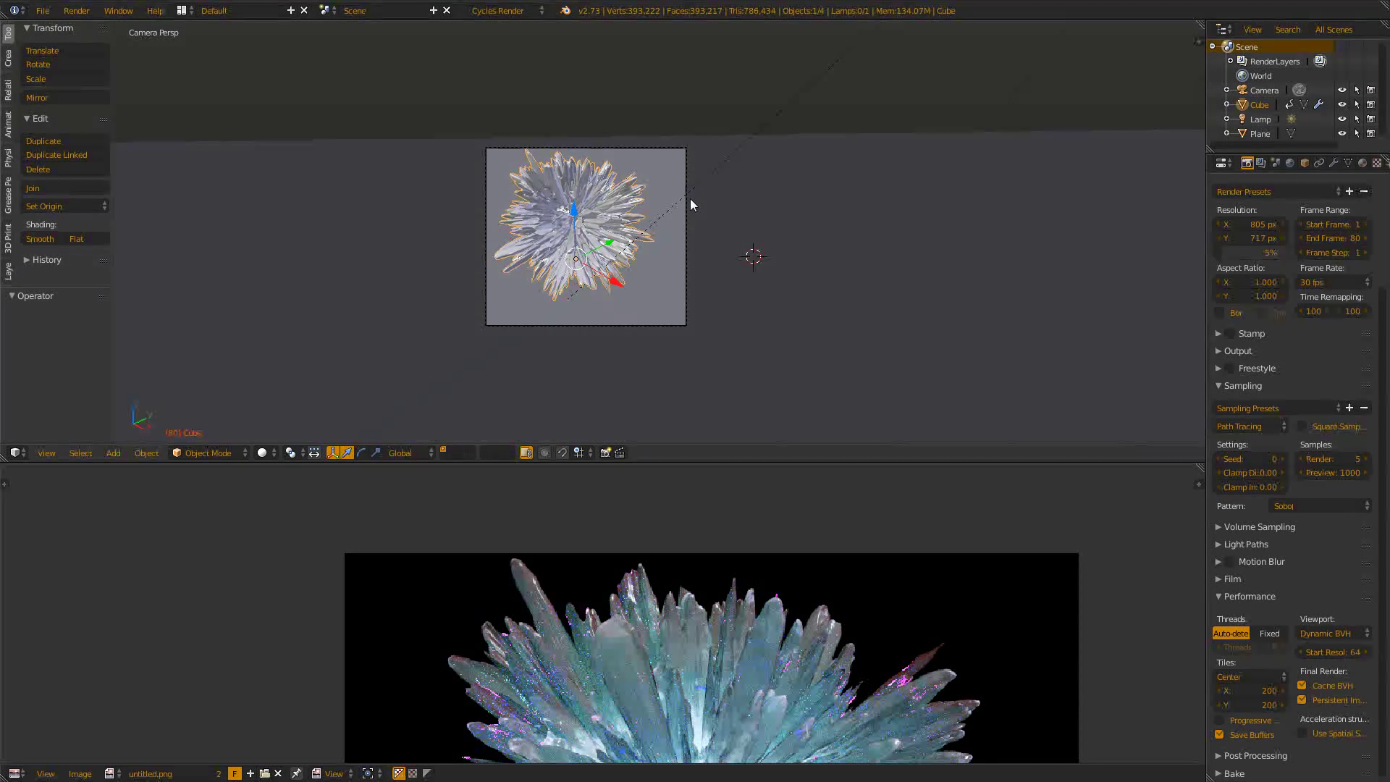
scroll(692, 205, up, 4)
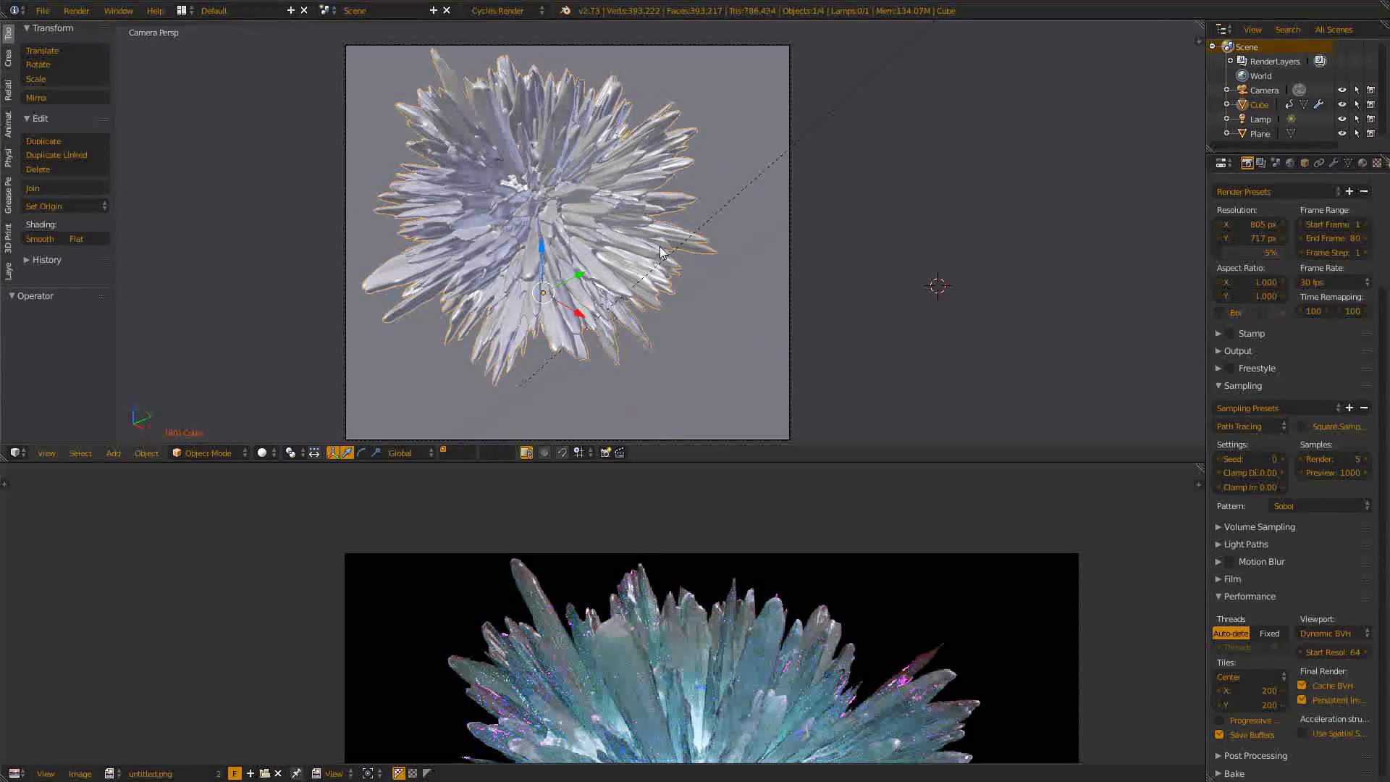
scroll(839, 282, down, 2)
scroll(816, 314, up, 4)
scroll(816, 314, down, 2)
shift+middle_drag(732, 332, 775, 313)
scroll(871, 653, down, 3)
middle_drag(801, 543, 801, 562)
scroll(801, 561, up, 5)
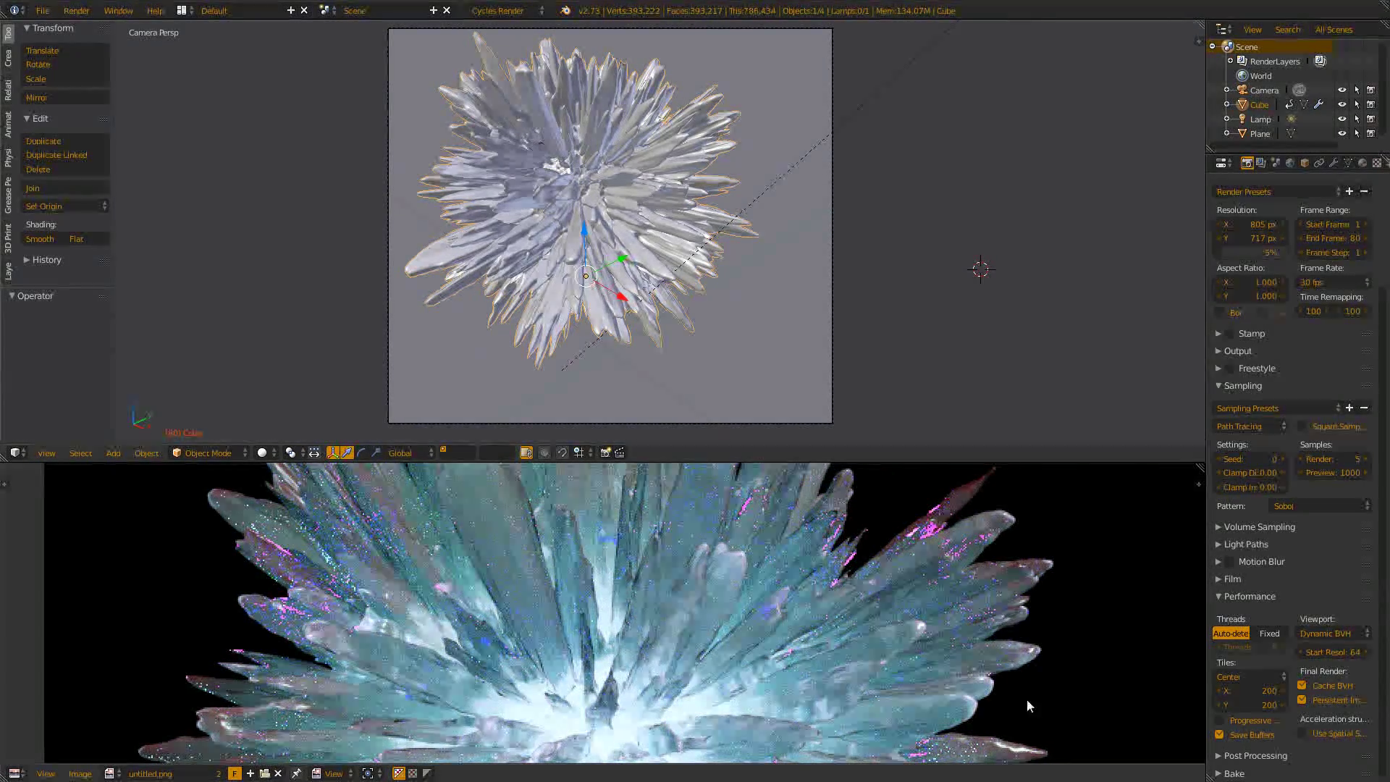
scroll(681, 601, down, 3)
middle_drag(775, 601, 681, 601)
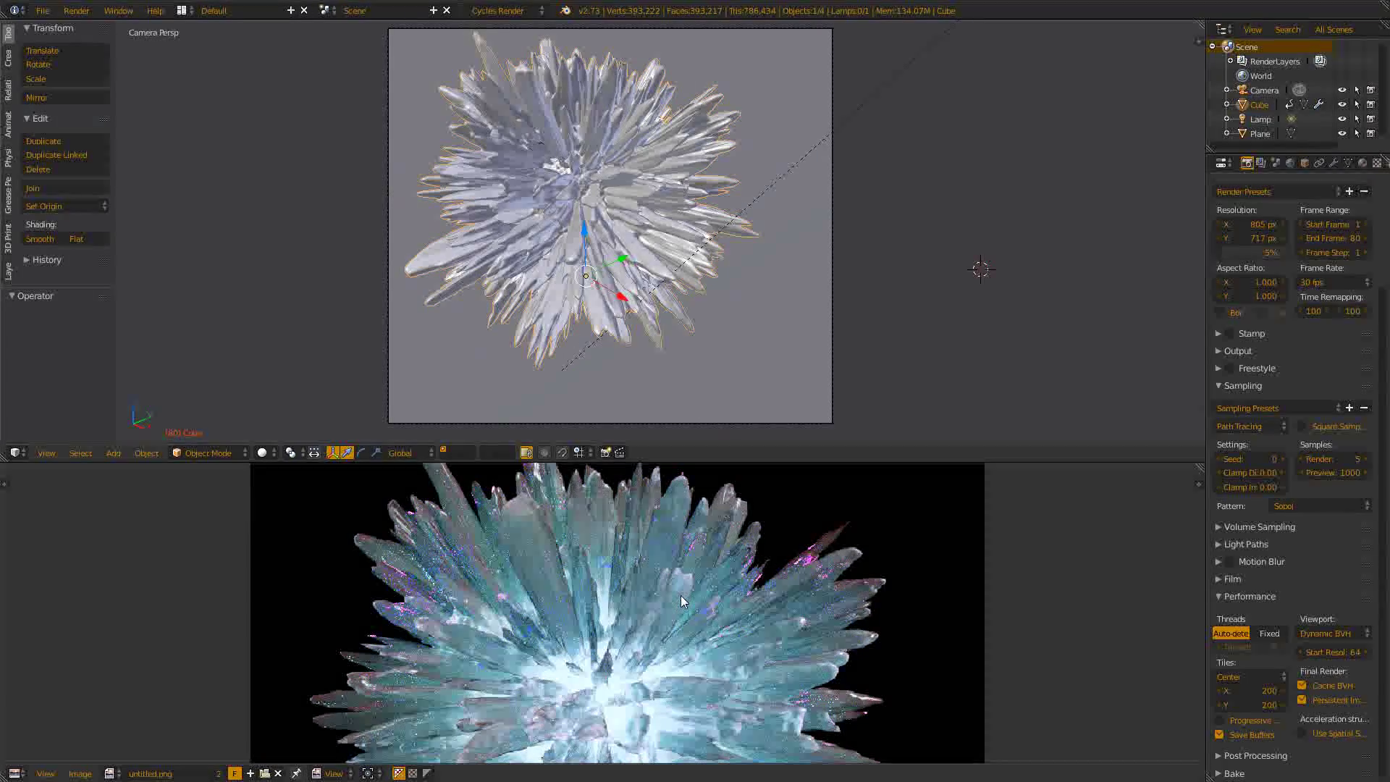
scroll(692, 606, down, 1)
scroll(692, 606, up, 1)
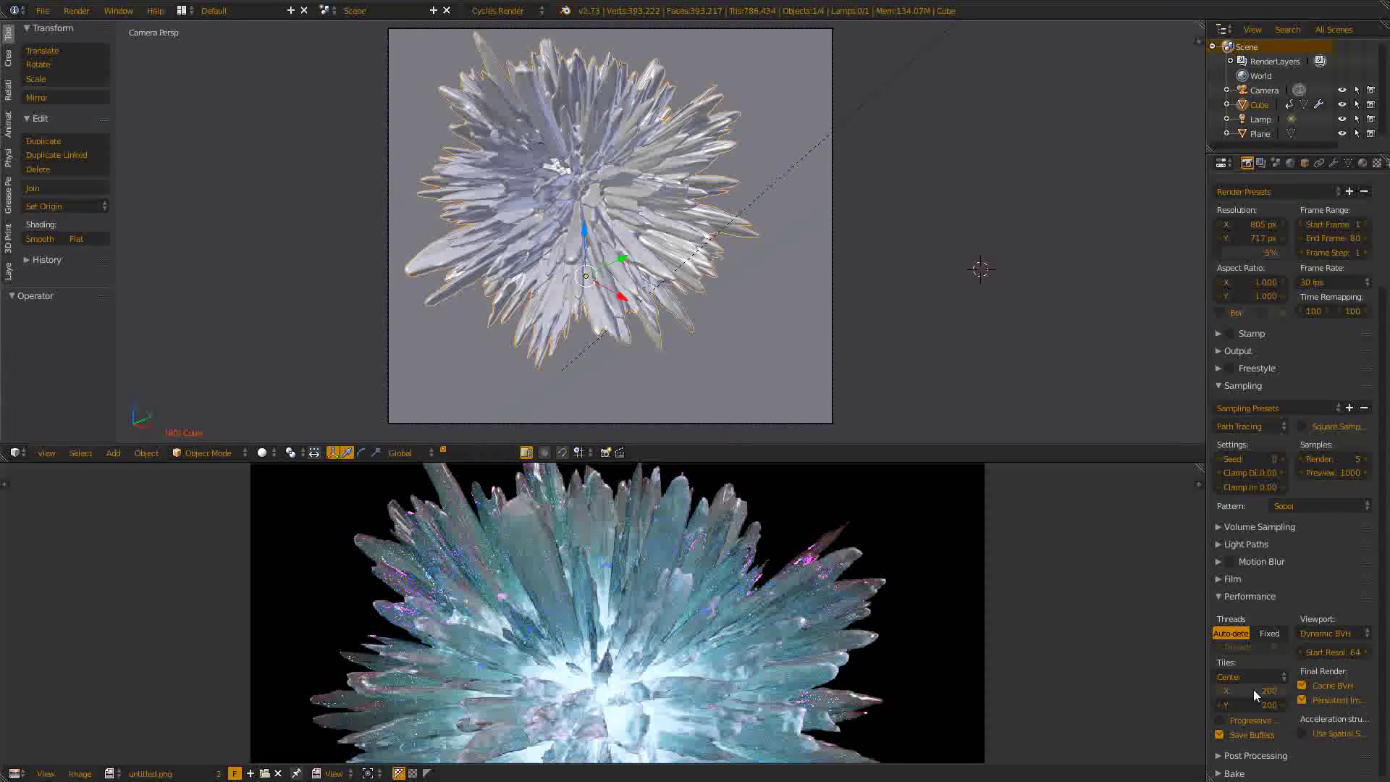
scroll(677, 575, down, 2)
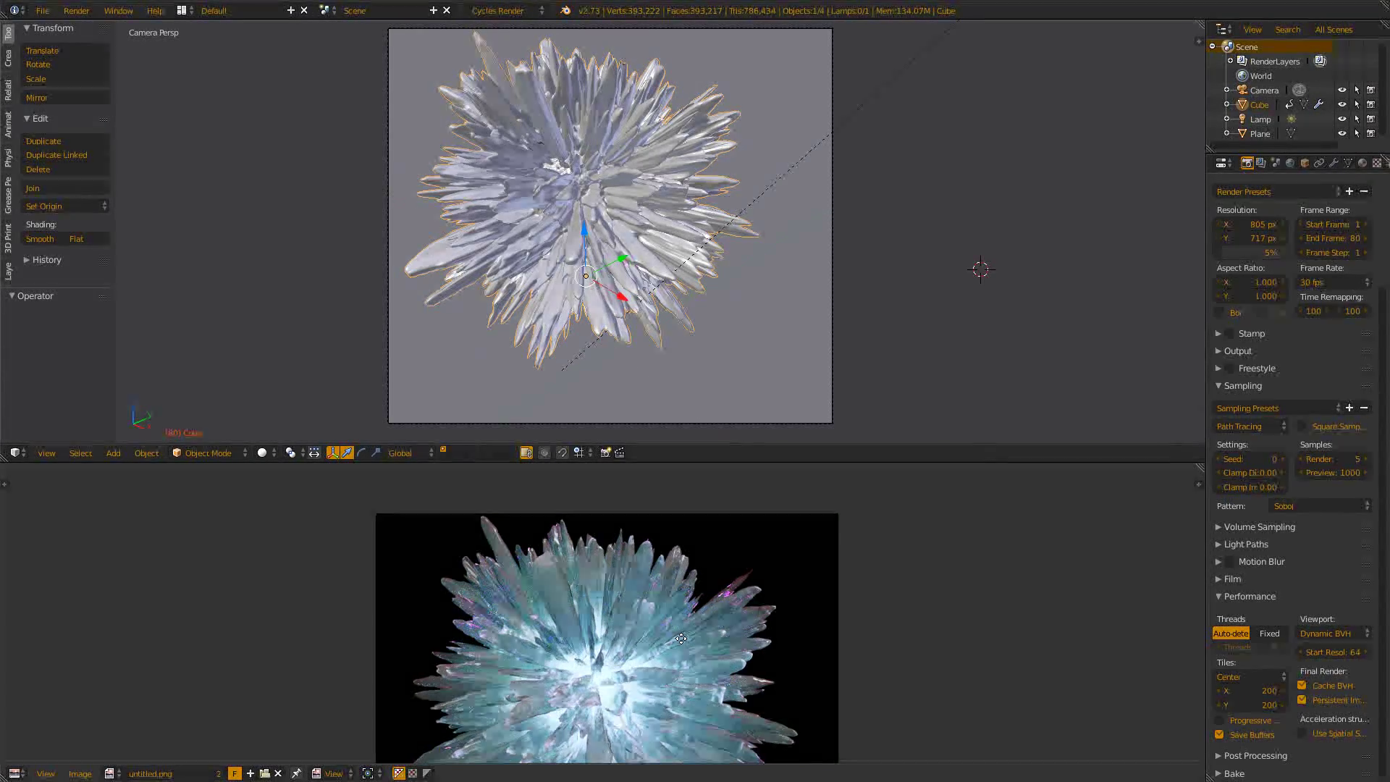
scroll(694, 605, up, 1)
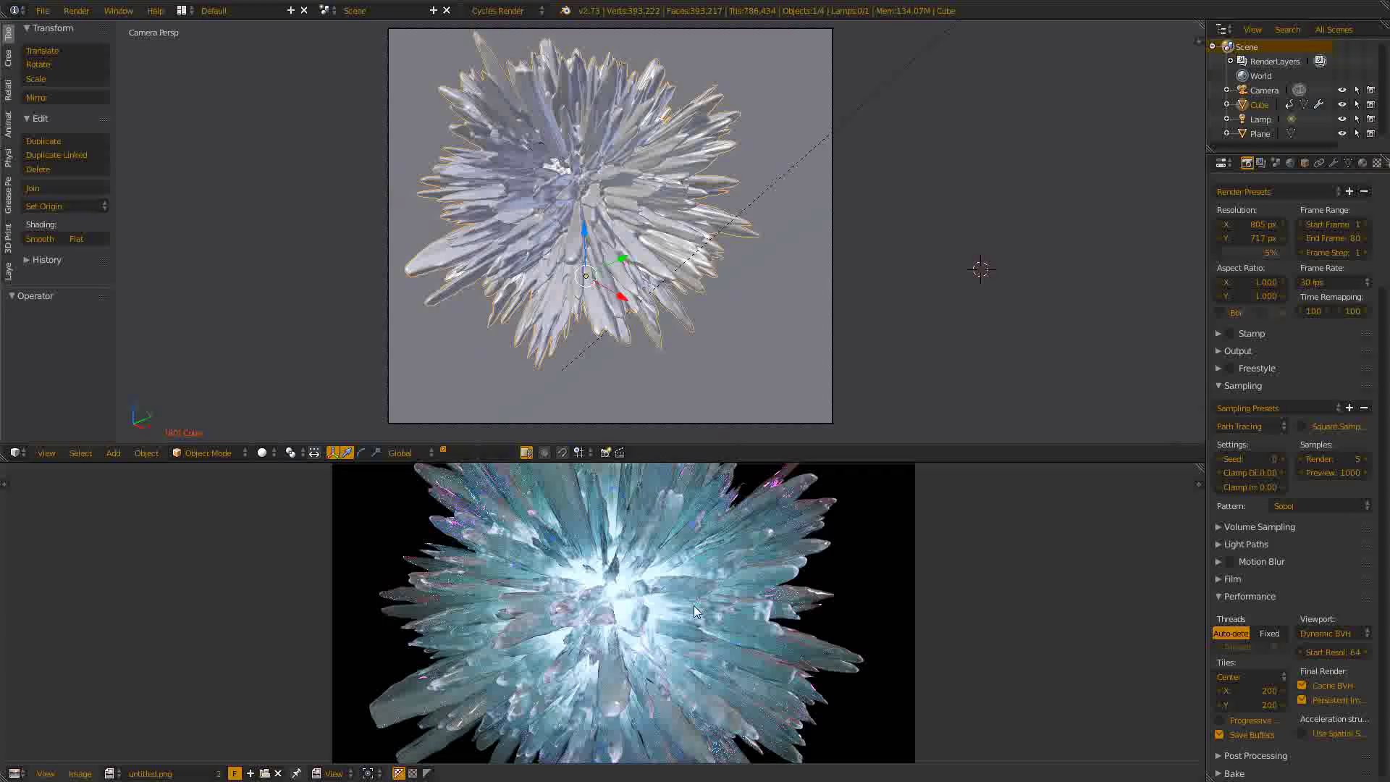
- Take Blender out of fullscreen with Alt+F11 and bring up Windows Explorer on Libraries
key(alt+F11)
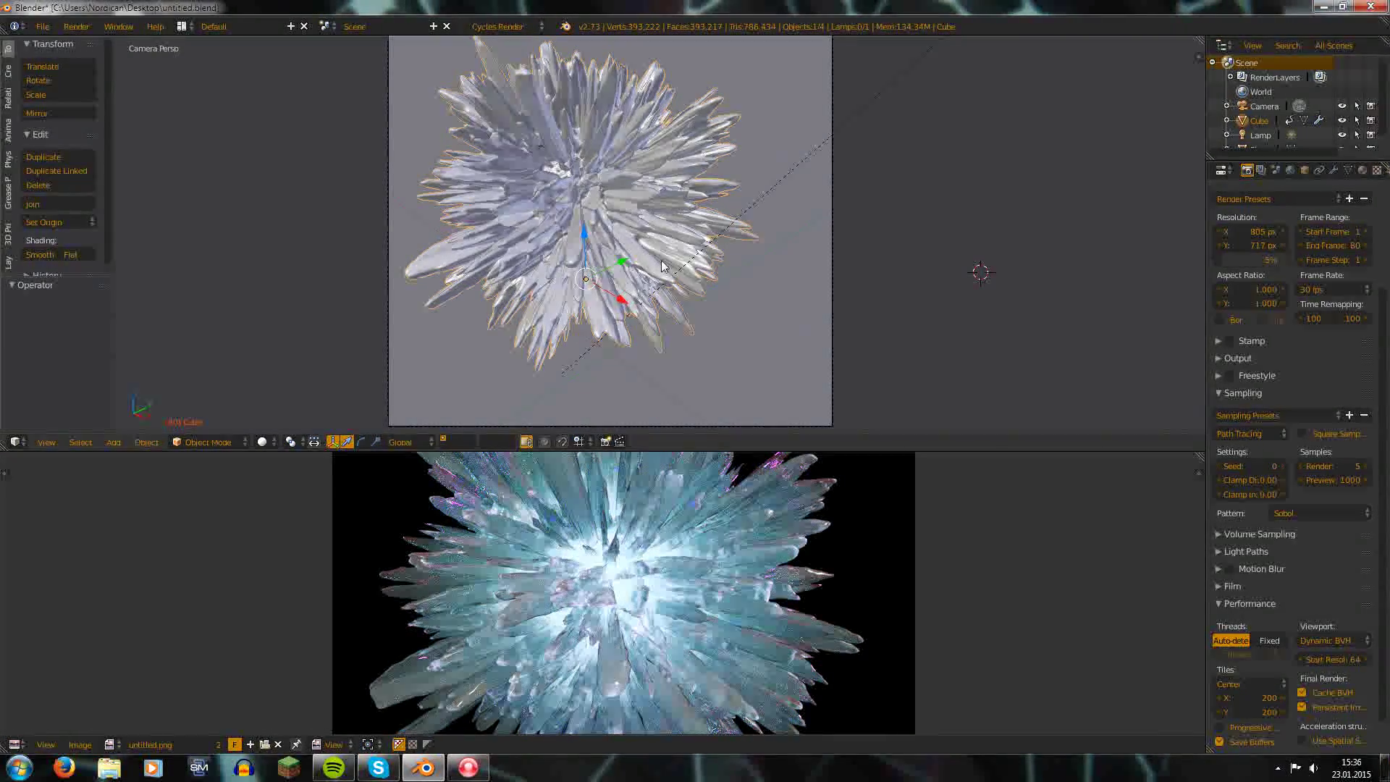
scroll(637, 350, down, 4)
scroll(637, 351, up, 2)
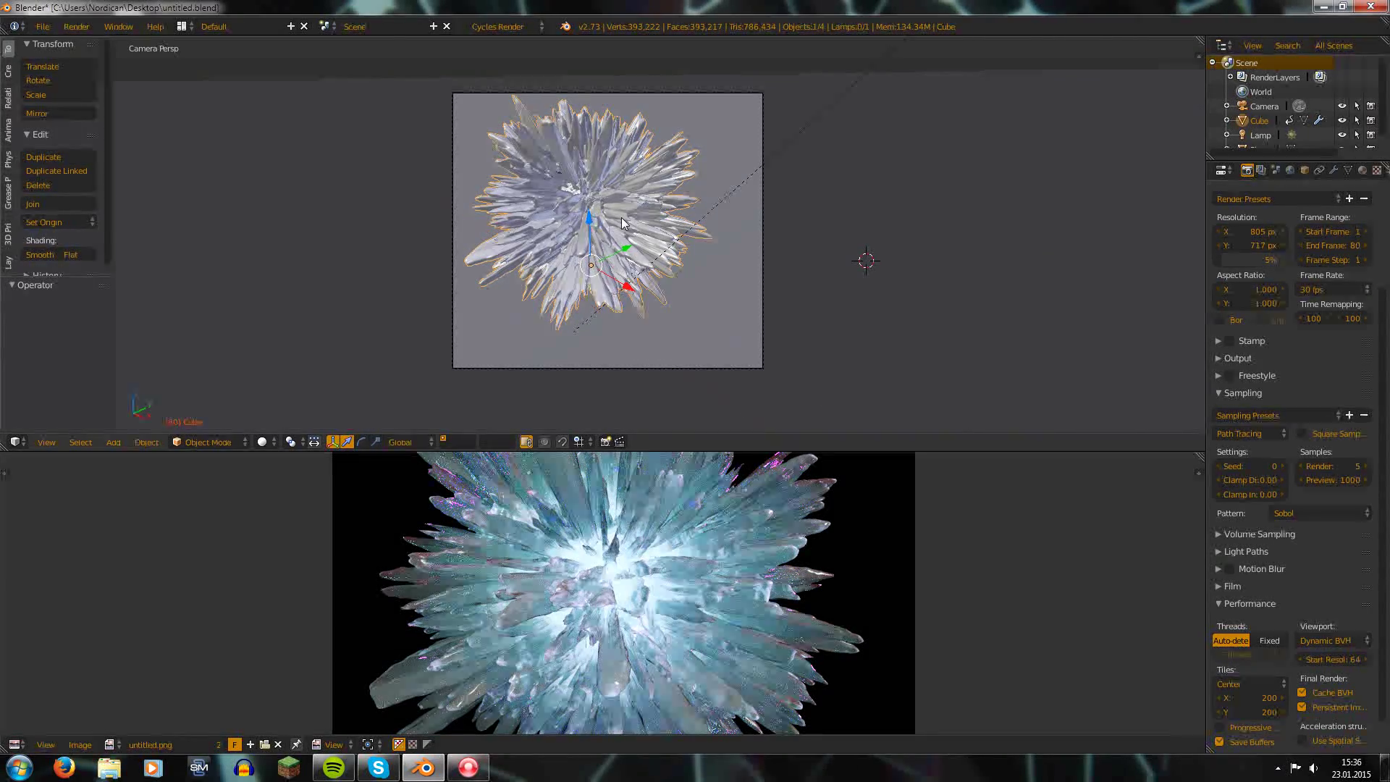
click(107, 769)
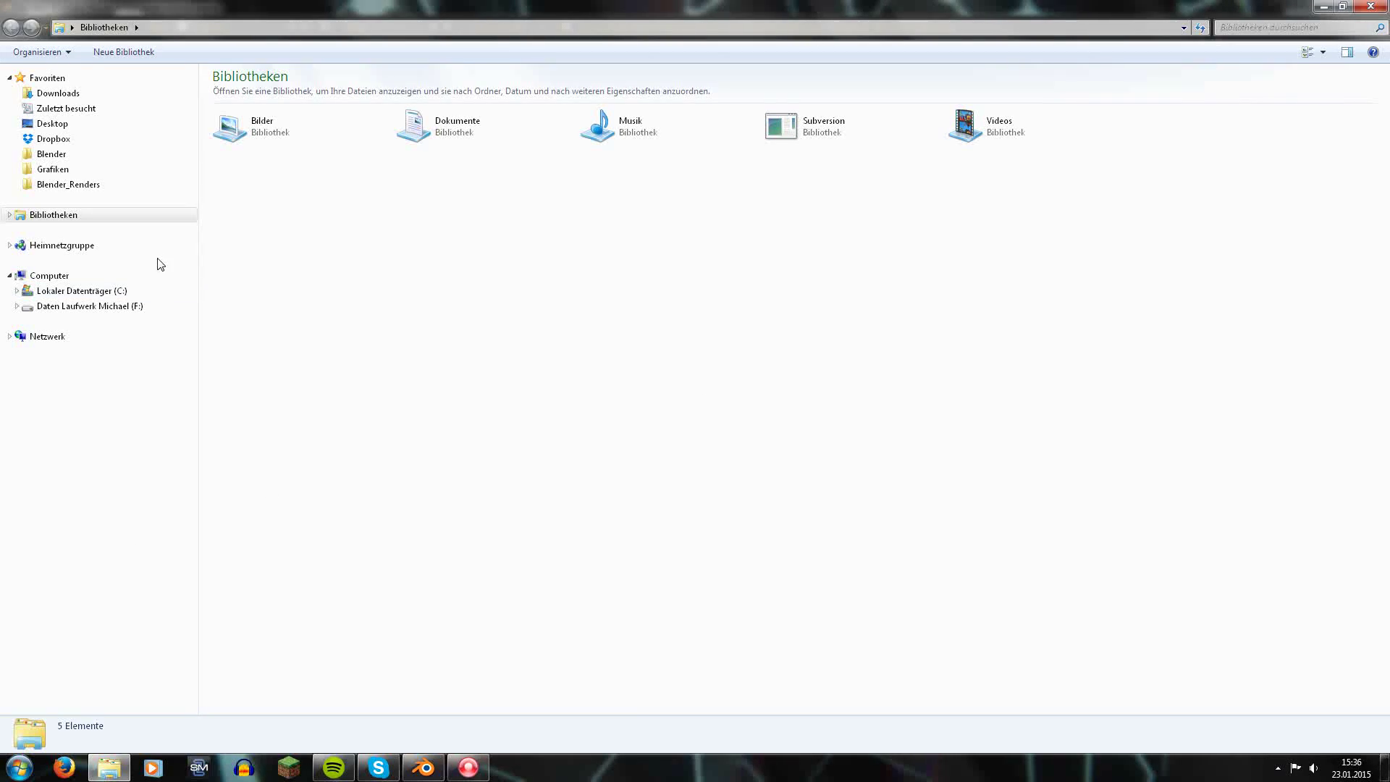
- Browse from C: through Benutzer, the user folder, AppData, Roaming and Blender Foundation into Blender
click(154, 292)
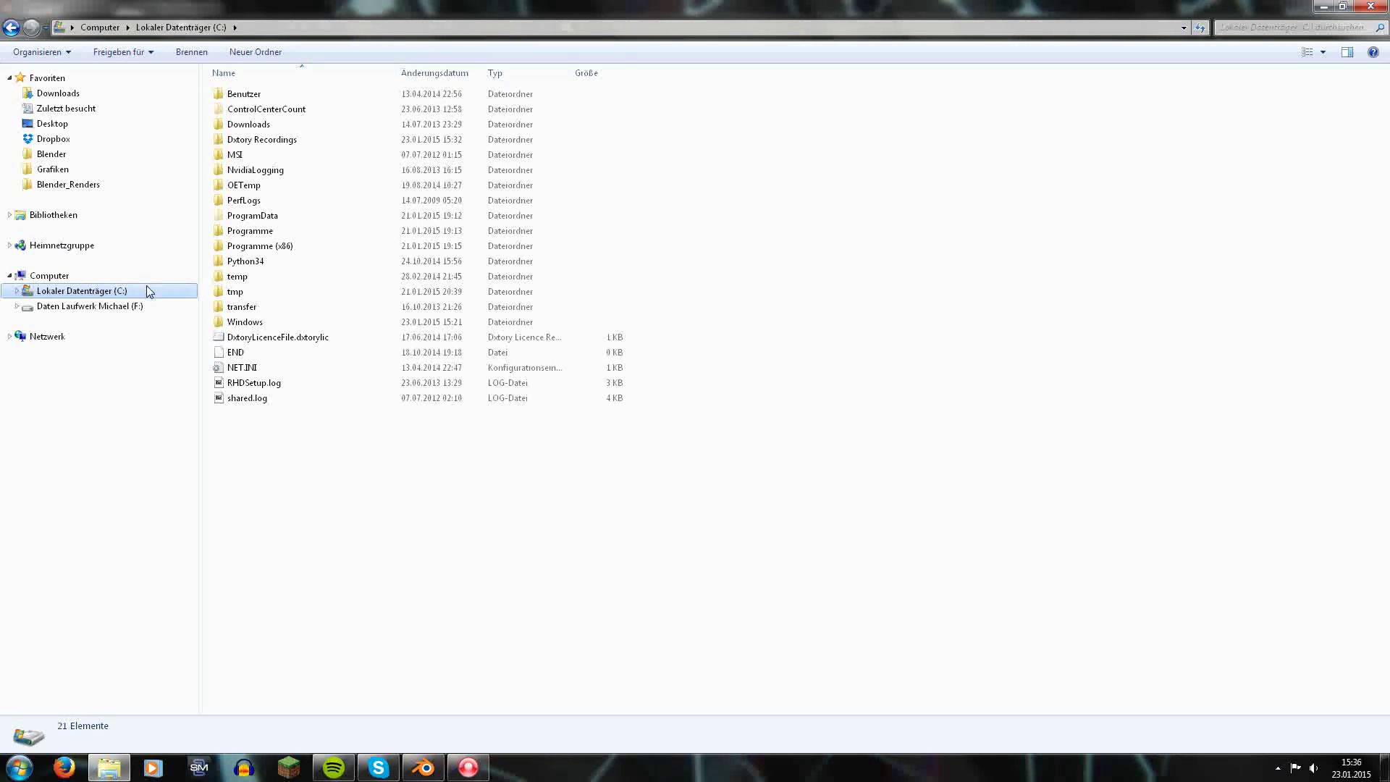
double_click(269, 93)
double_click(266, 137)
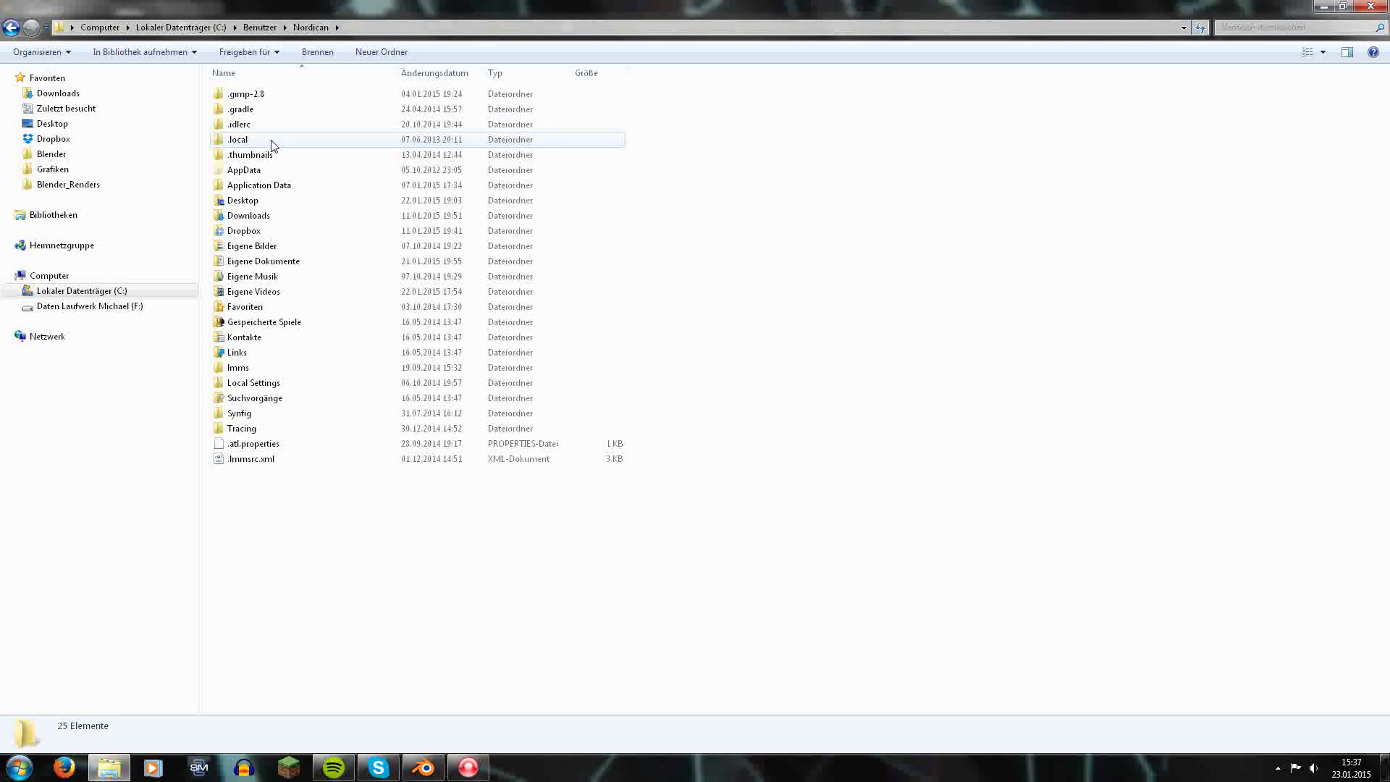
double_click(281, 172)
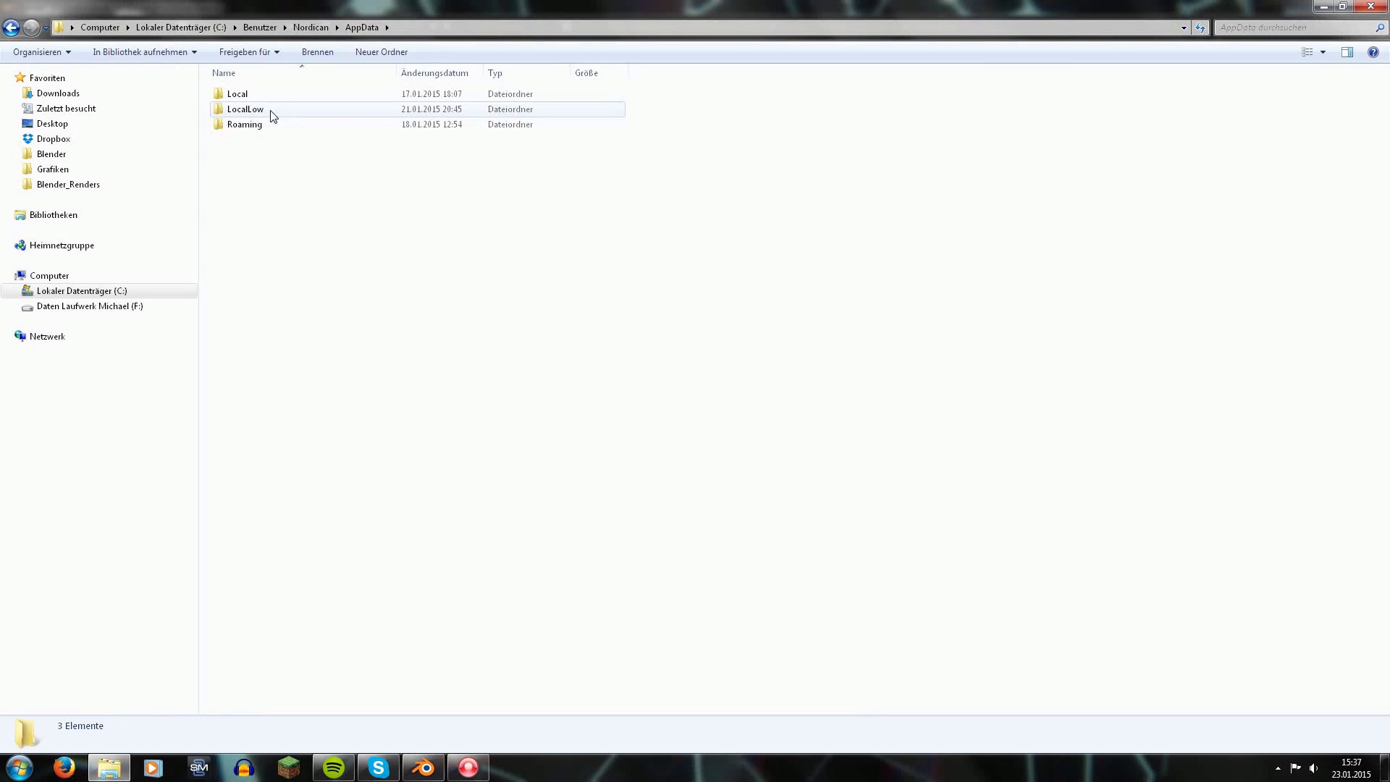
double_click(270, 124)
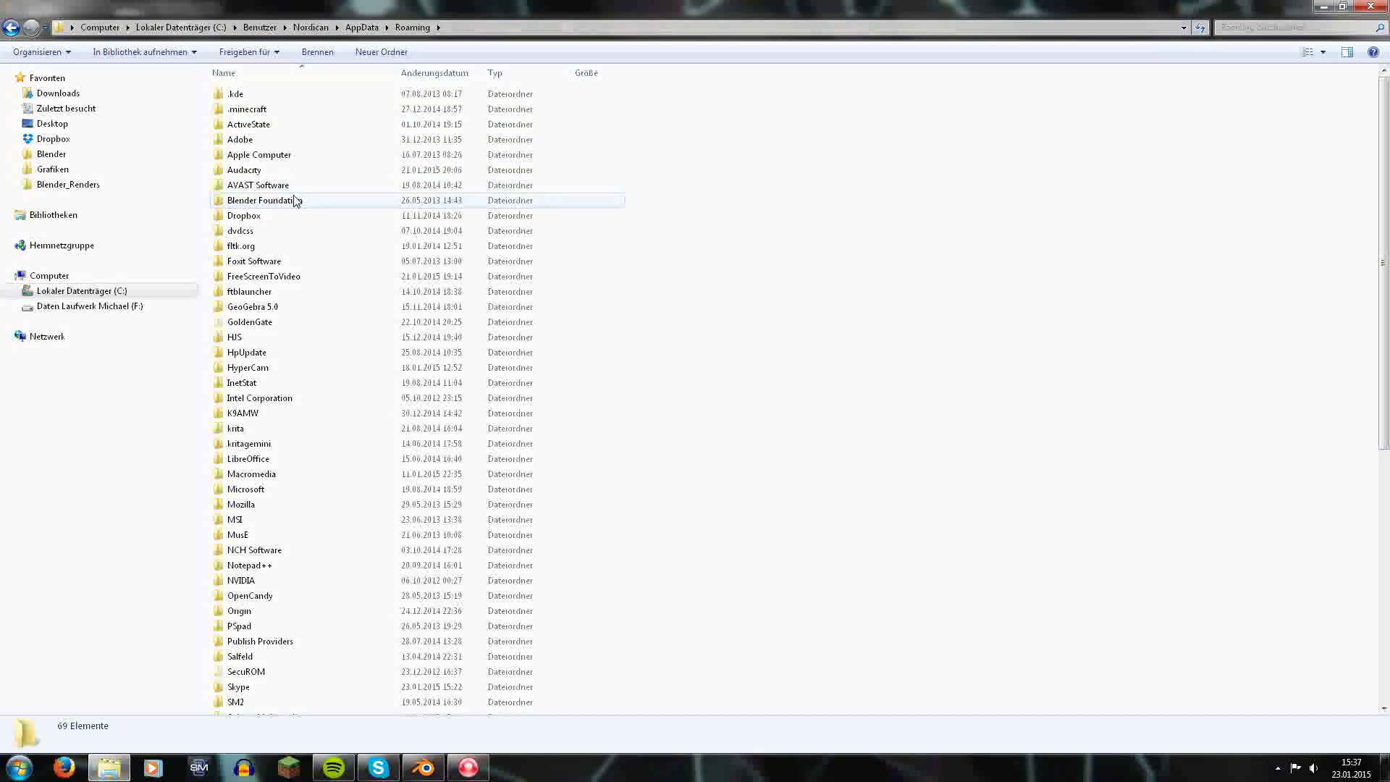
double_click(295, 200)
double_click(255, 95)
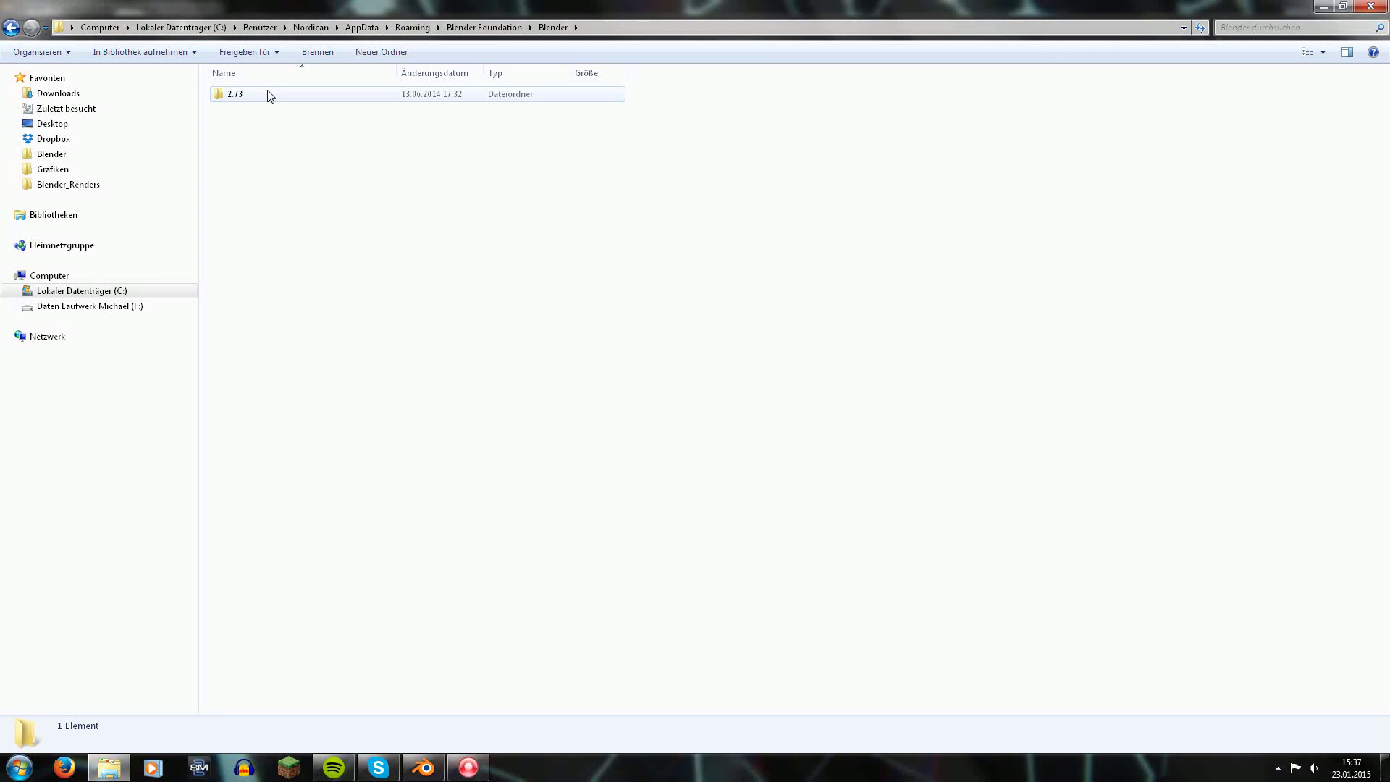
- Open the 2.73 folder and its cache subfolder holding the 82 bvh files
click(269, 96)
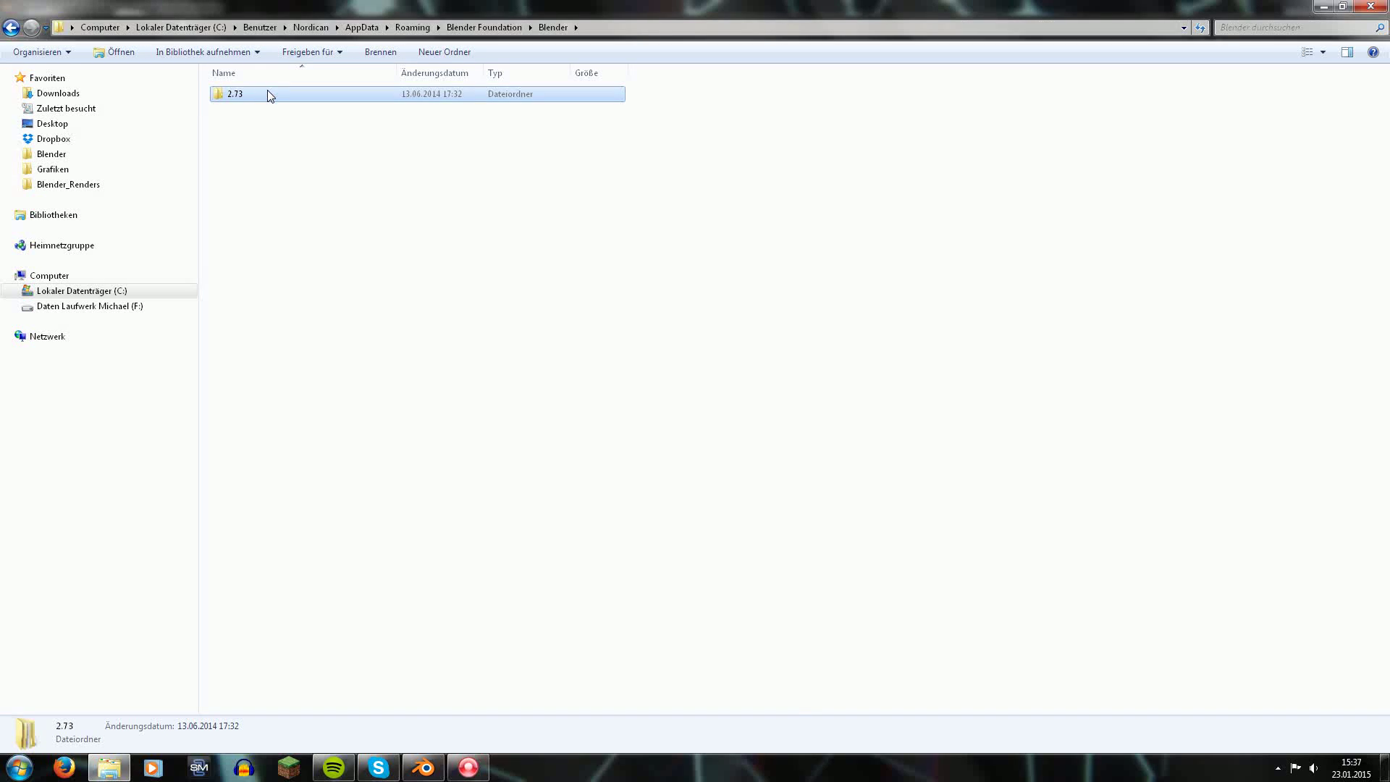
click(272, 92)
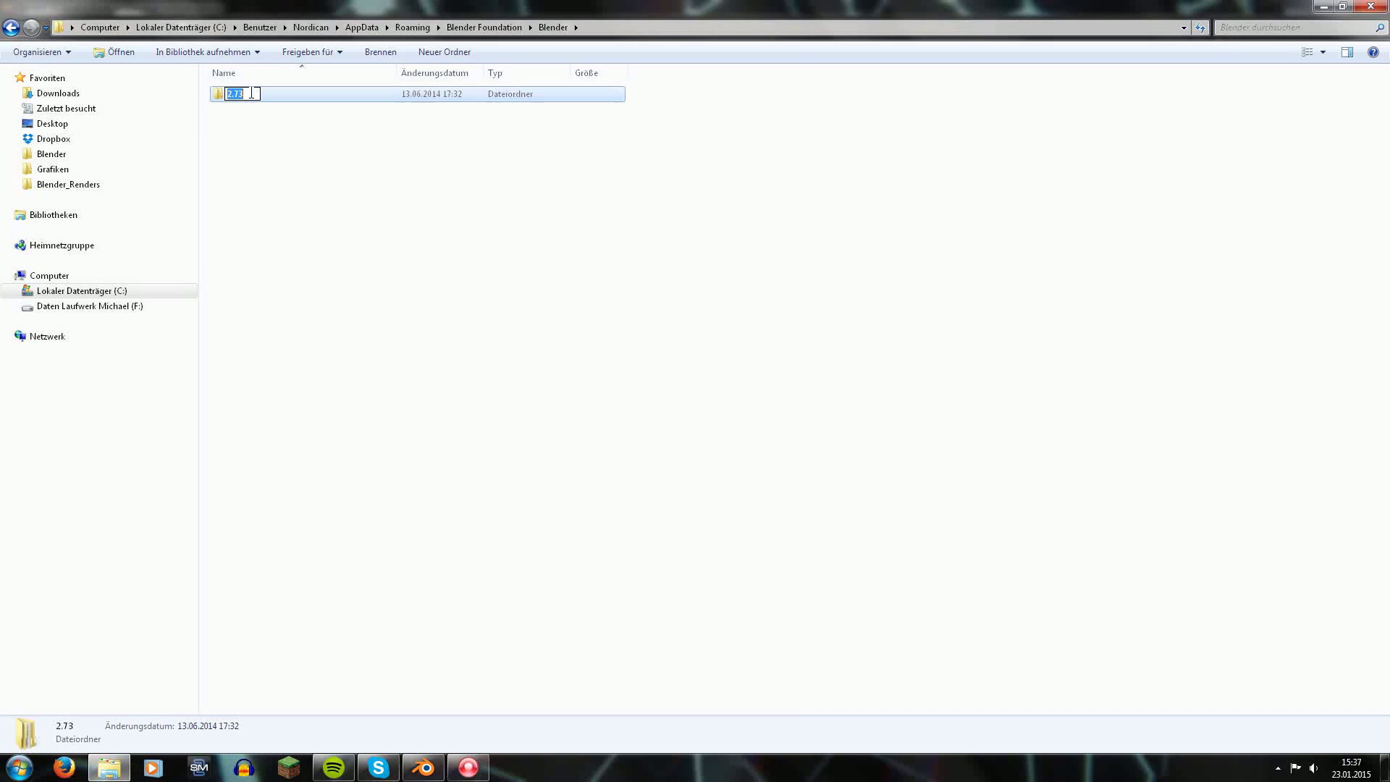
click(301, 96)
click(285, 100)
double_click(287, 100)
double_click(279, 98)
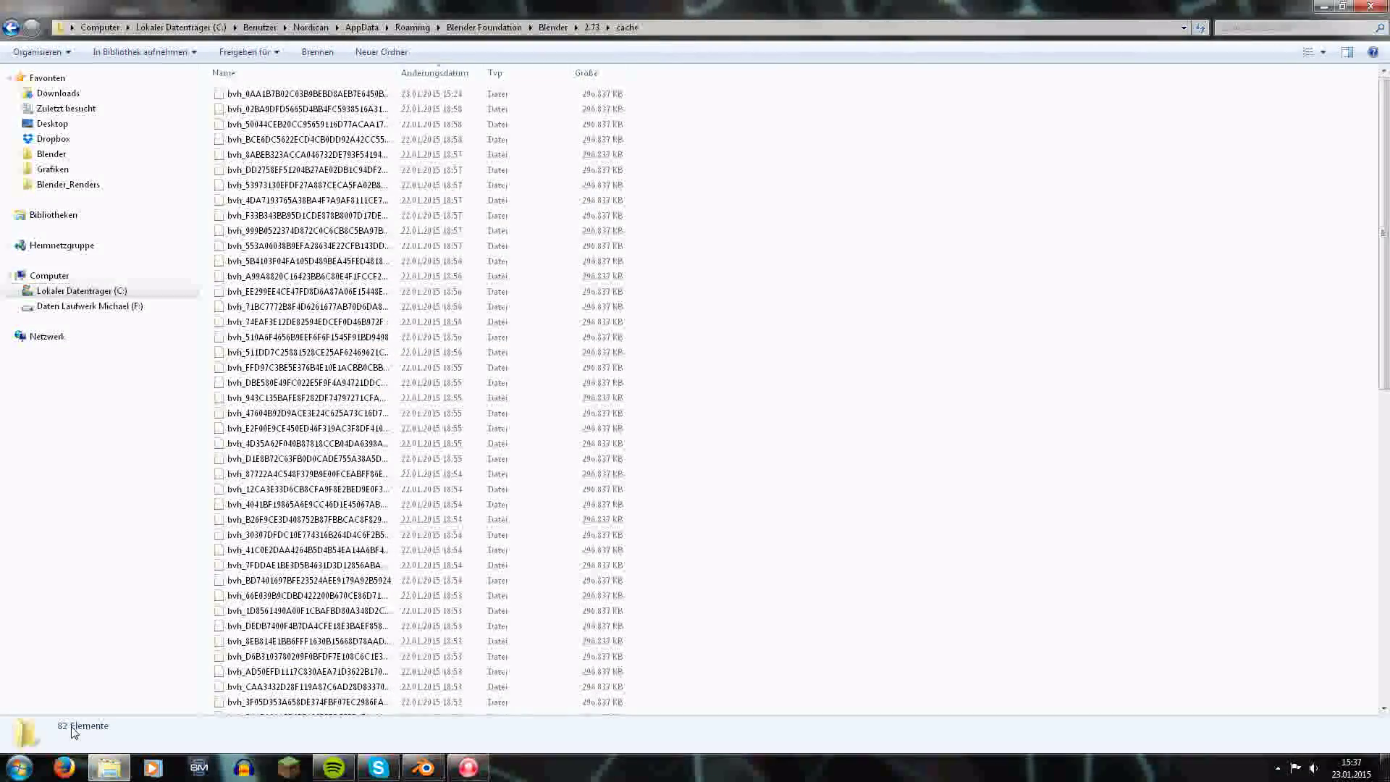
- Make Blender's bottom area a Timeline, scrub through the crystal animation, then return to the cache folder
click(424, 767)
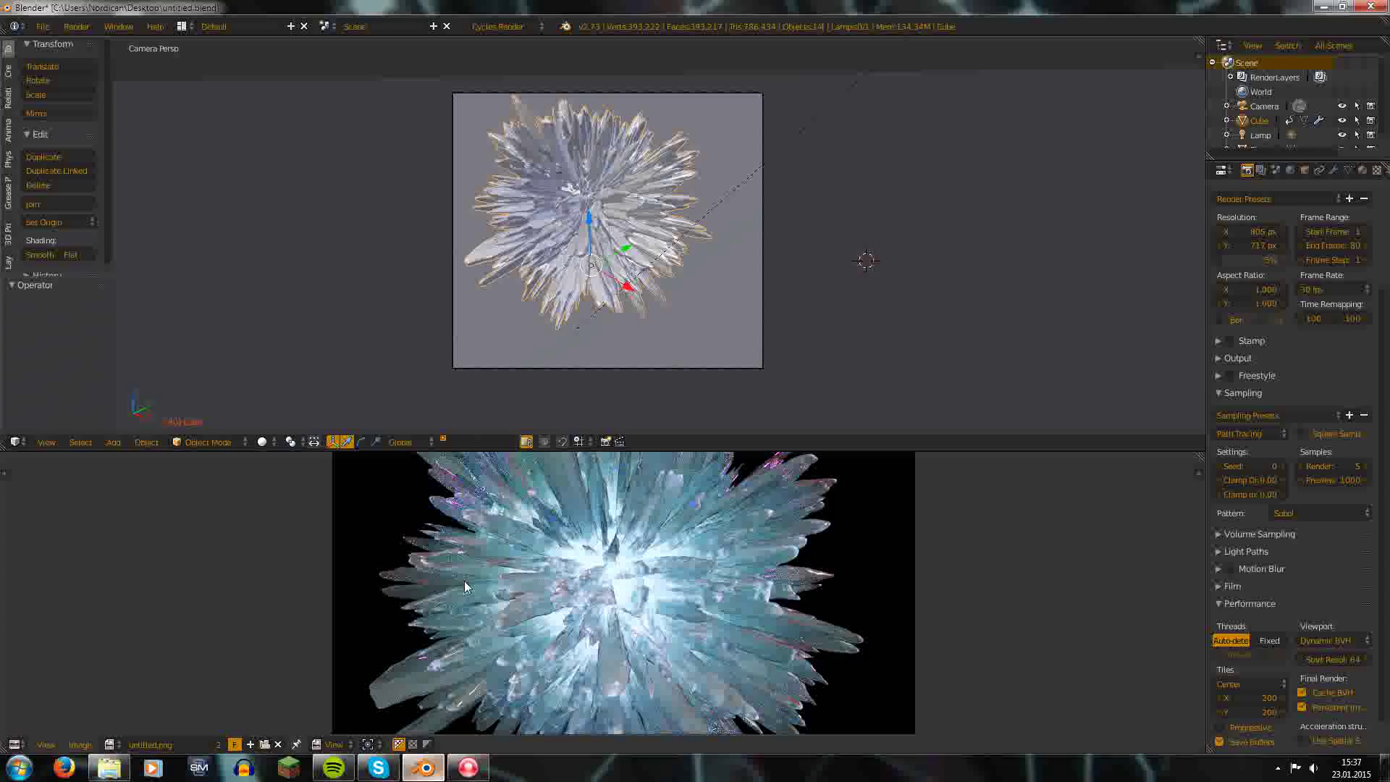
click(14, 744)
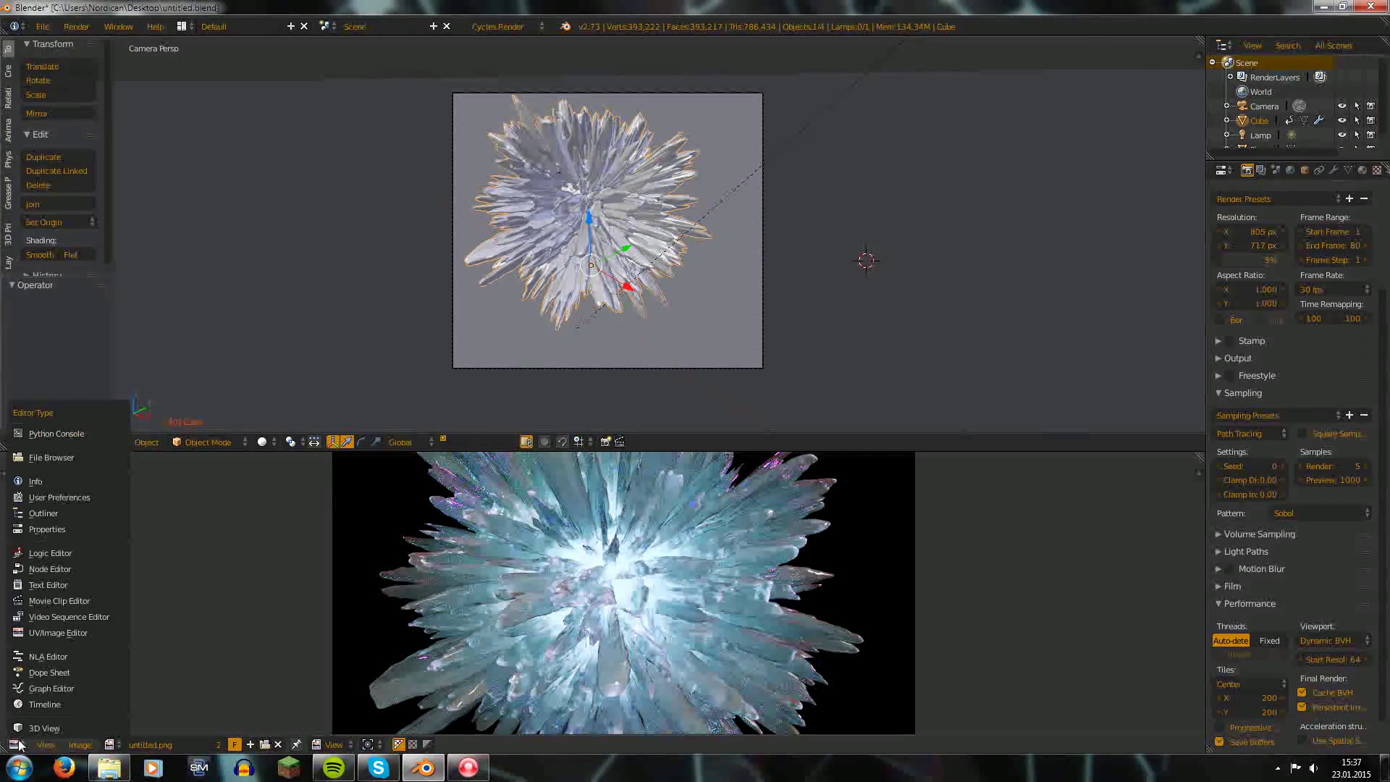
click(44, 696)
drag(476, 650, 775, 631)
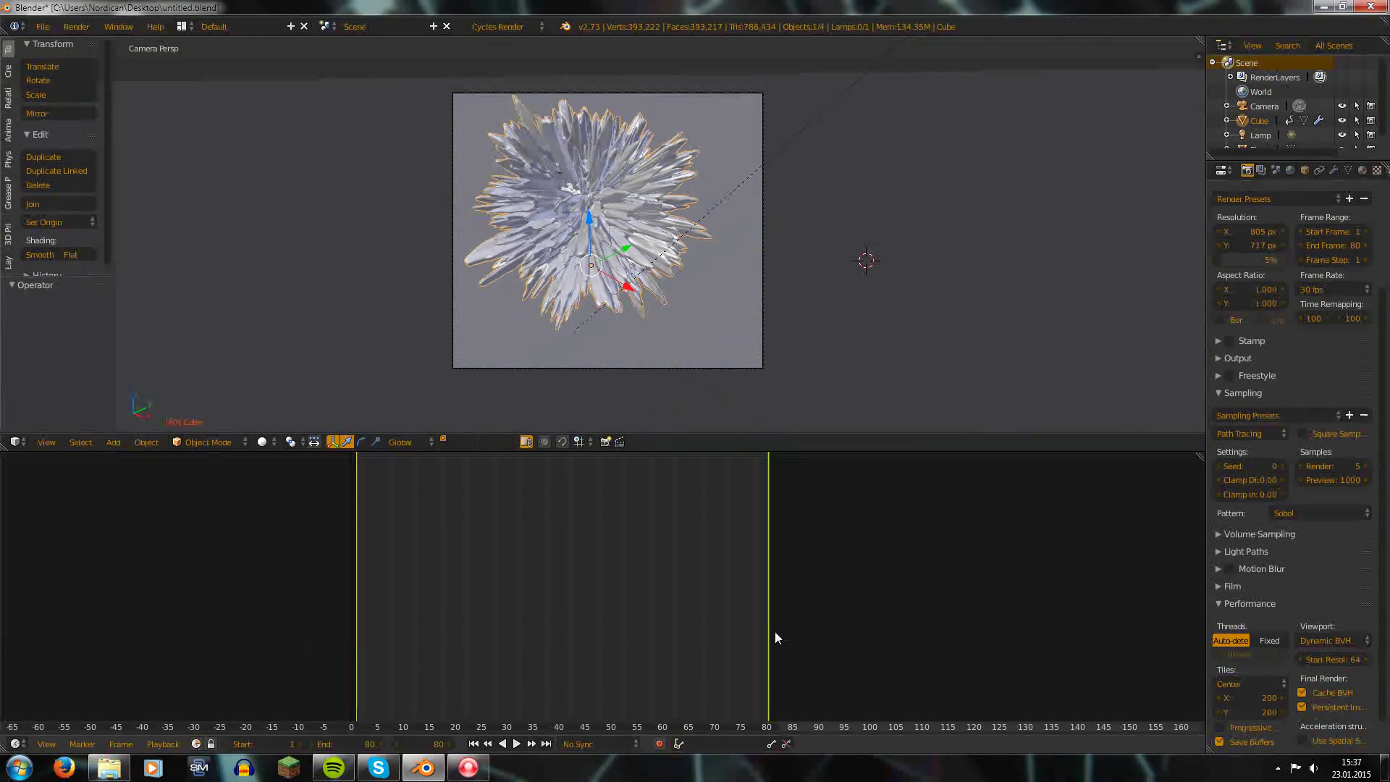
click(109, 767)
- Select all 82 bvh cache files and read their 22,9 GB total size in Properties
click(427, 489)
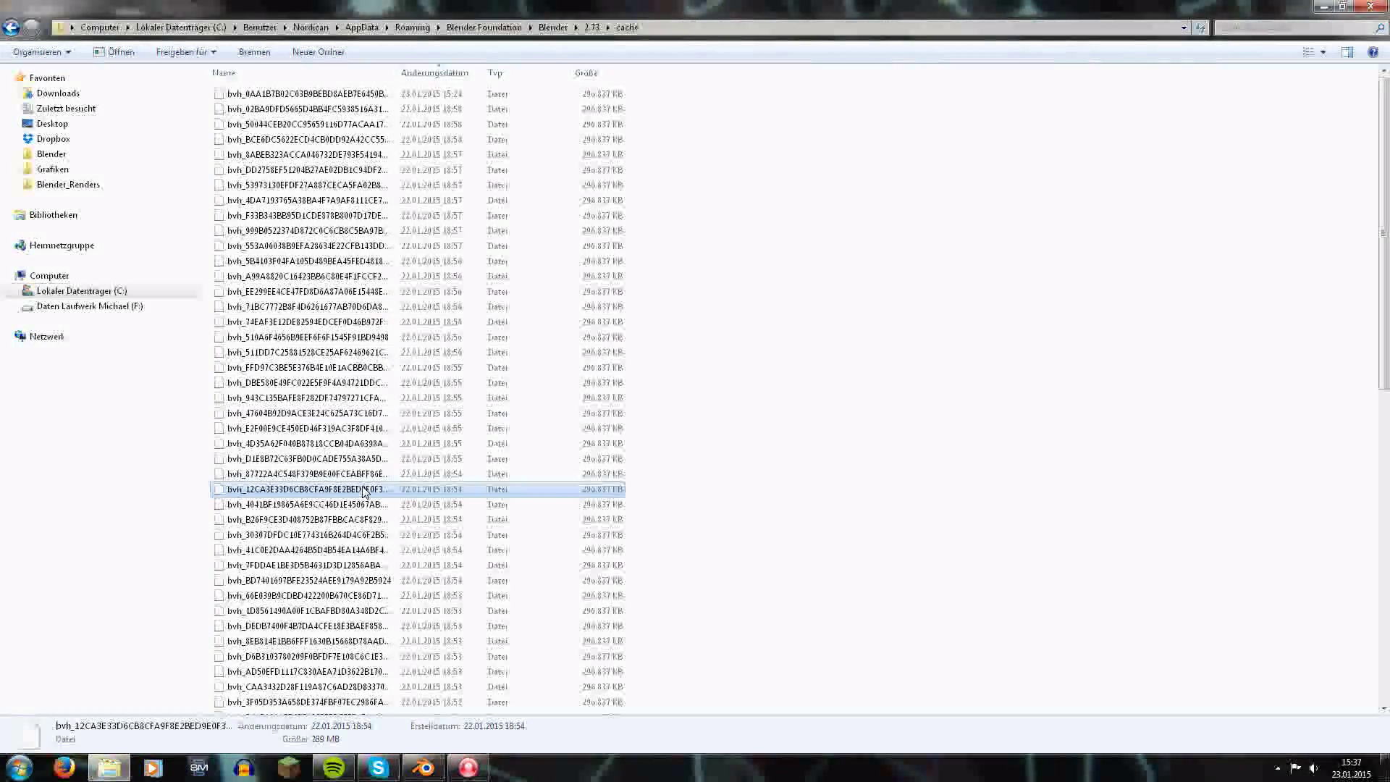
key(ctrl+a)
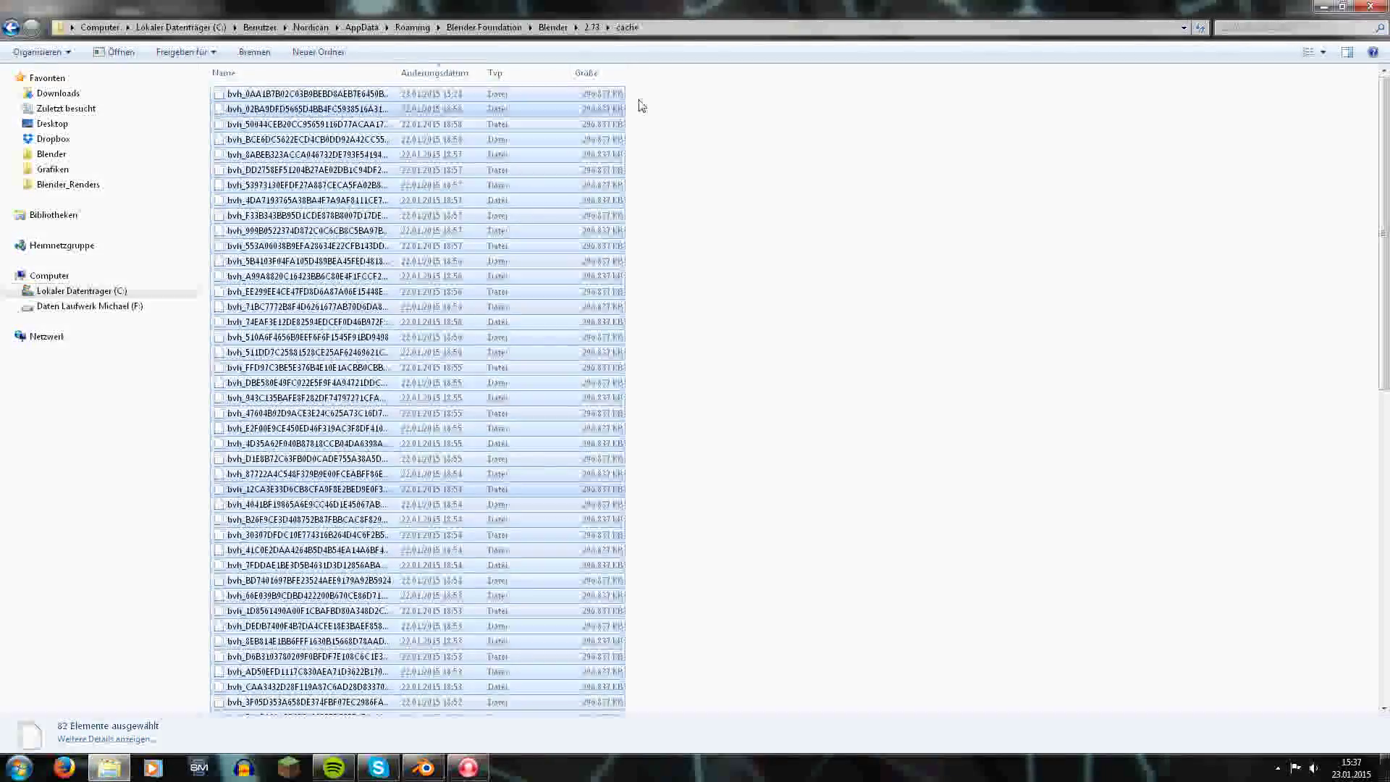
right_drag(580, 105, 495, 179)
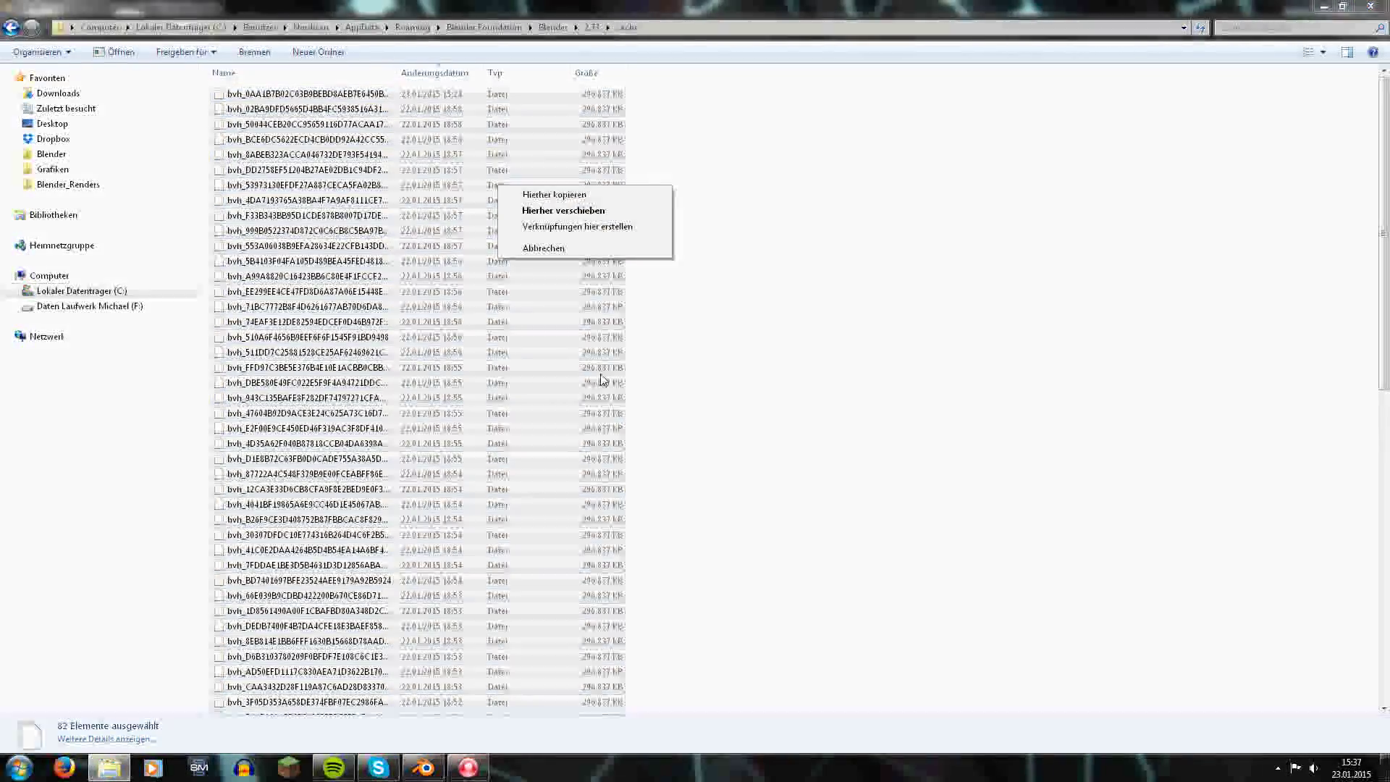
click(398, 224)
right_click(502, 215)
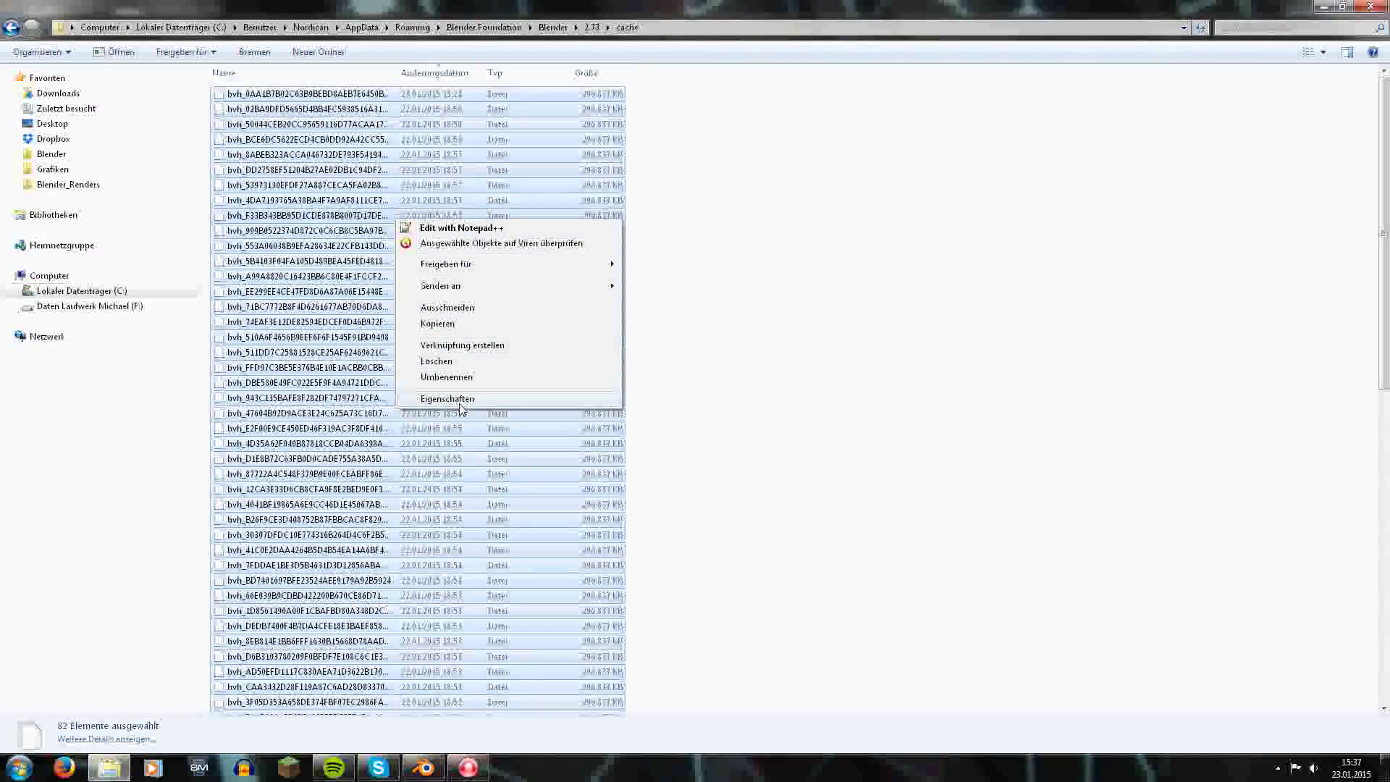
click(579, 398)
double_click(478, 351)
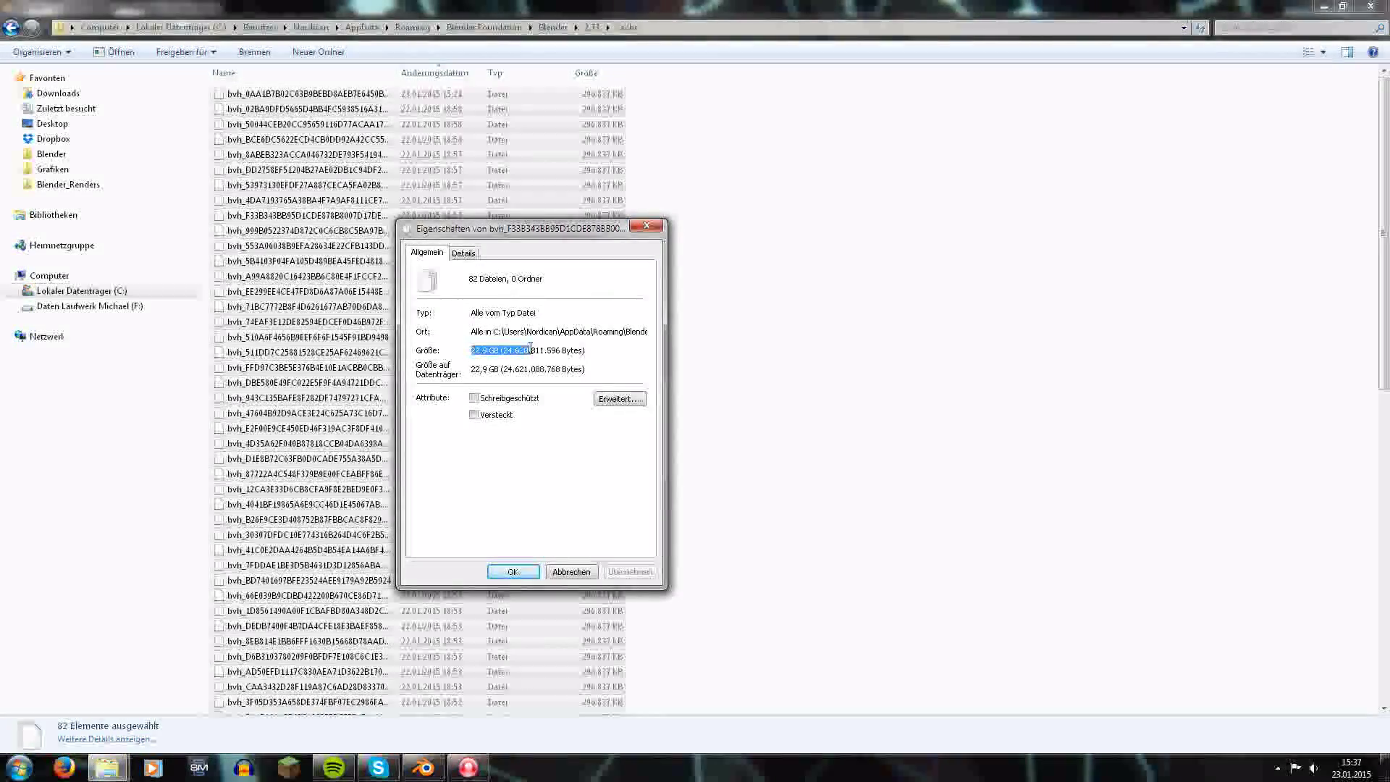
click(654, 227)
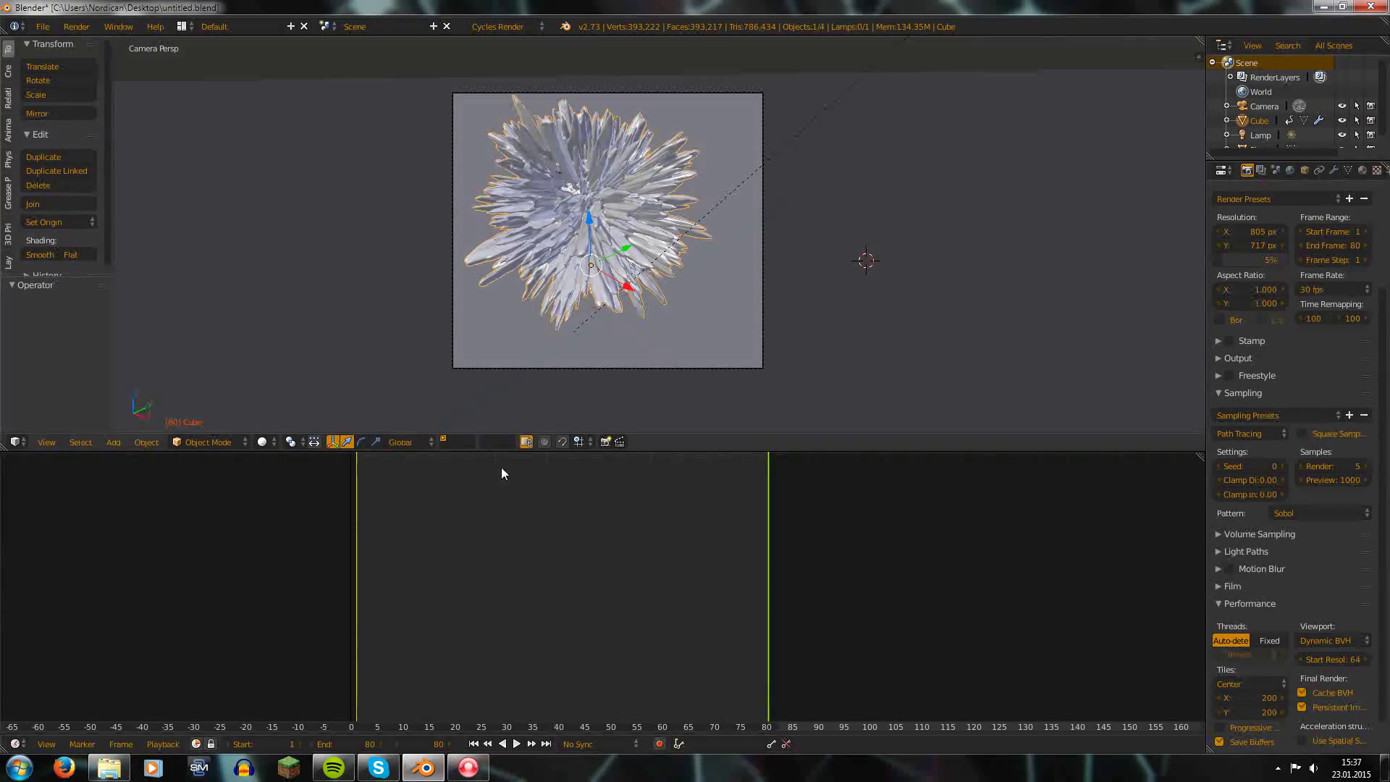
- Scrub the crystal animation back to about frame 19
drag(858, 596, 572, 591)
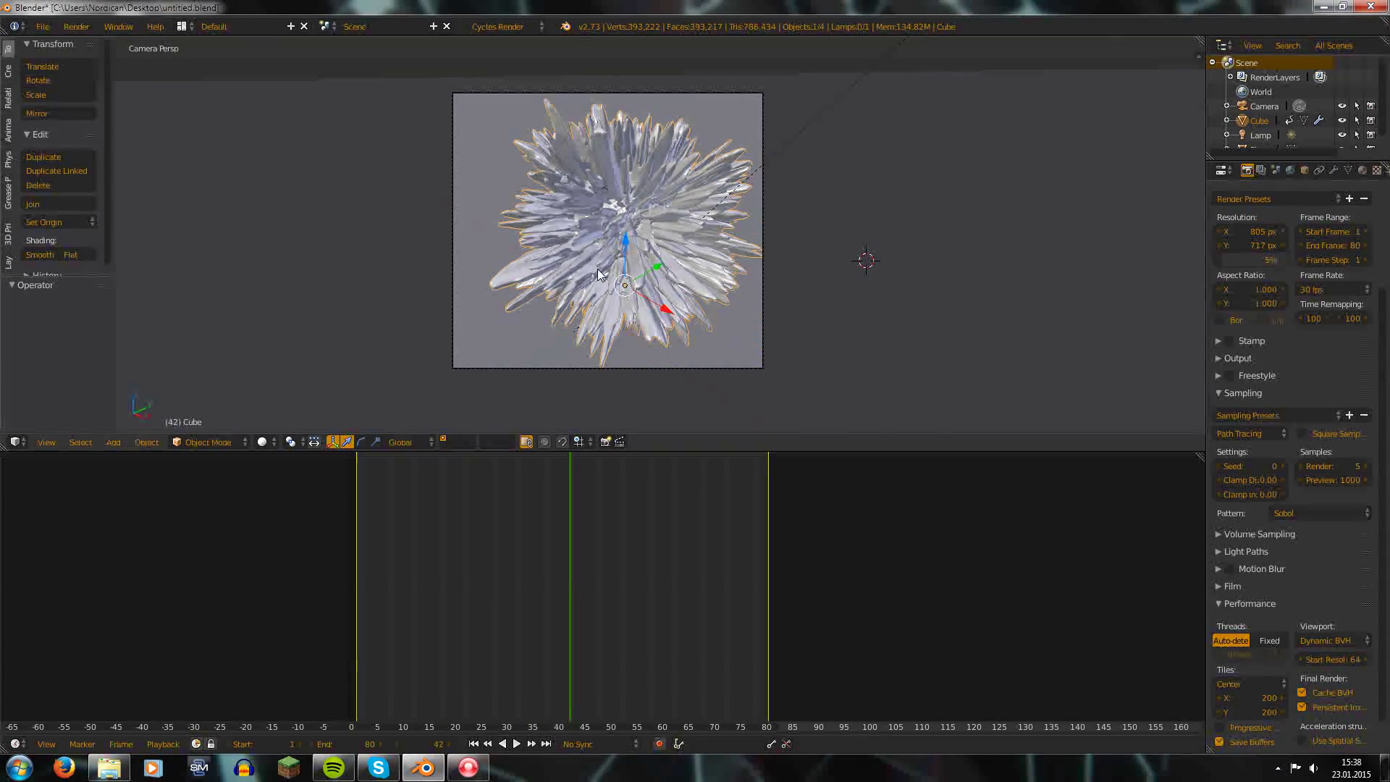
scroll(598, 272, up, 4)
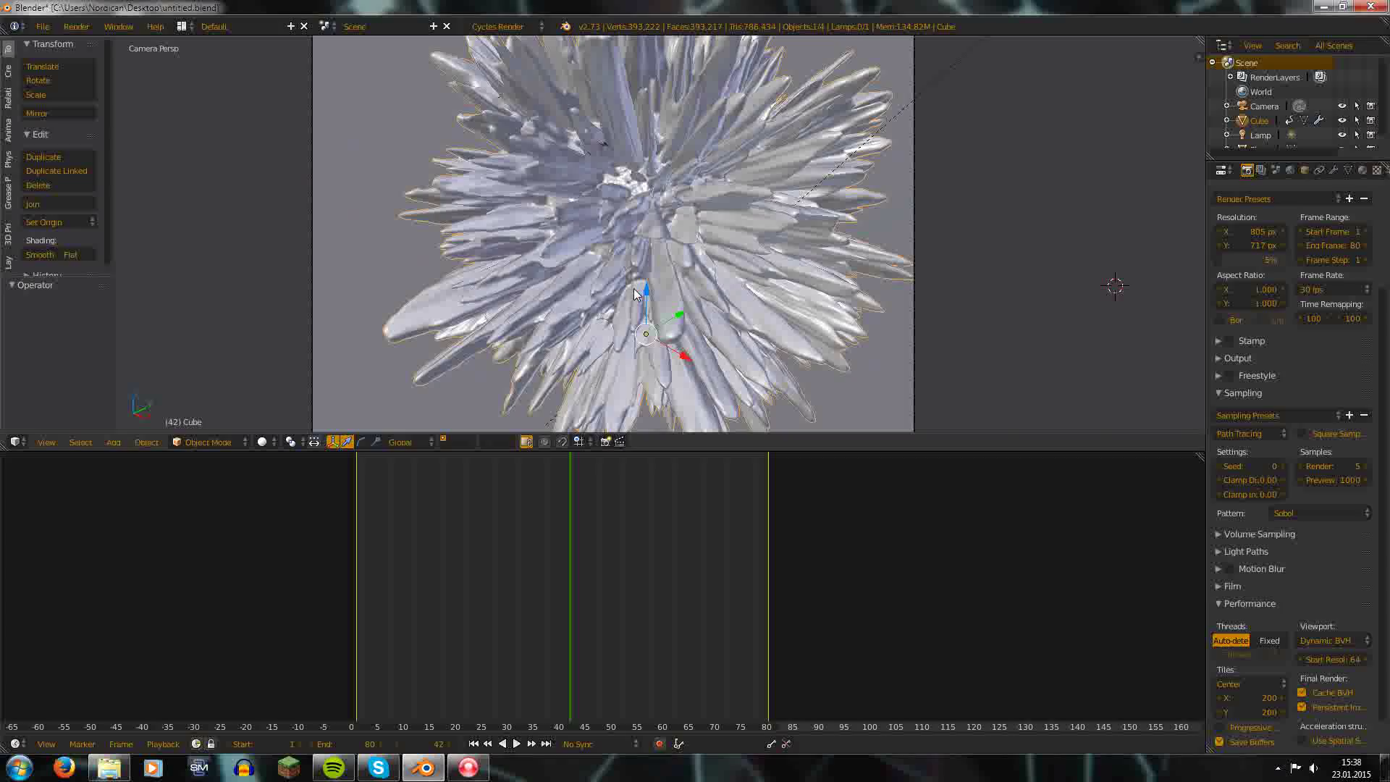
scroll(792, 255, down, 6)
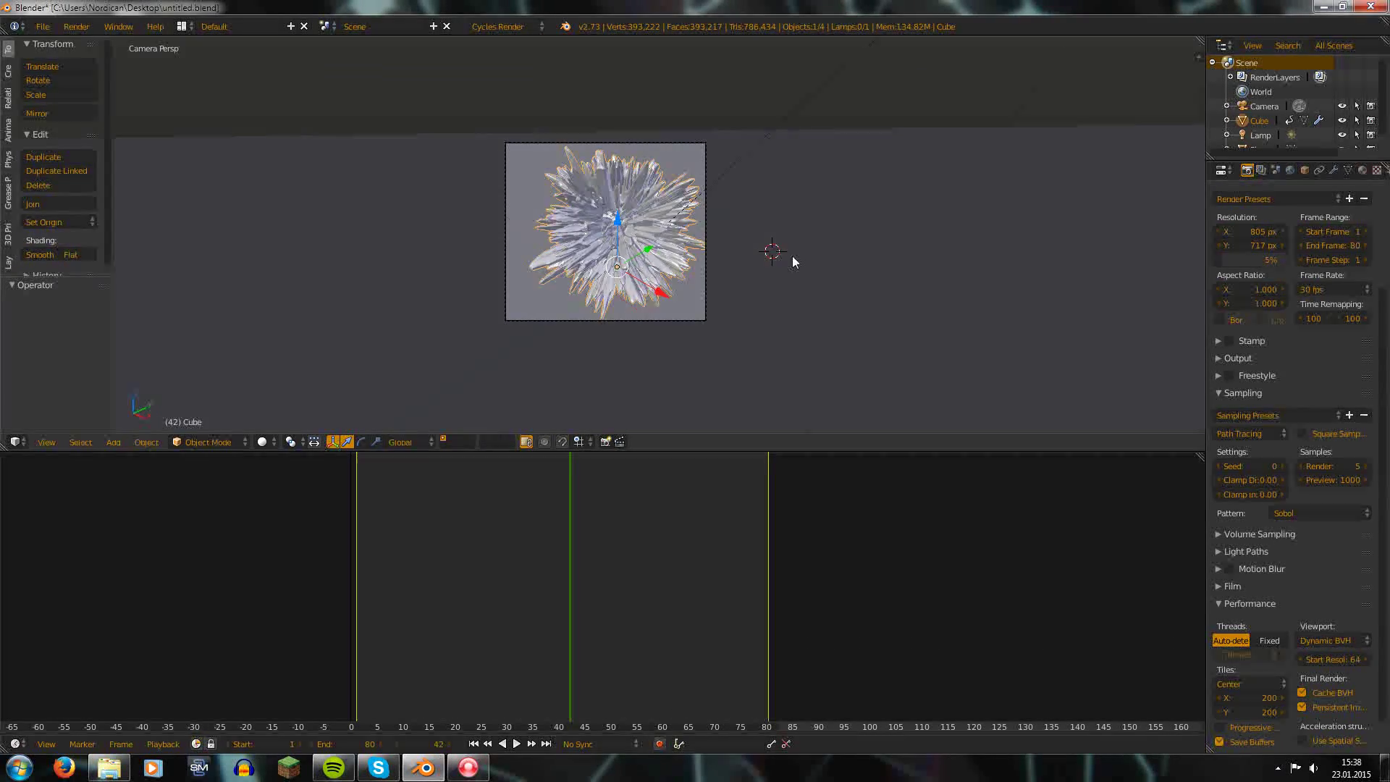
scroll(792, 255, up, 4)
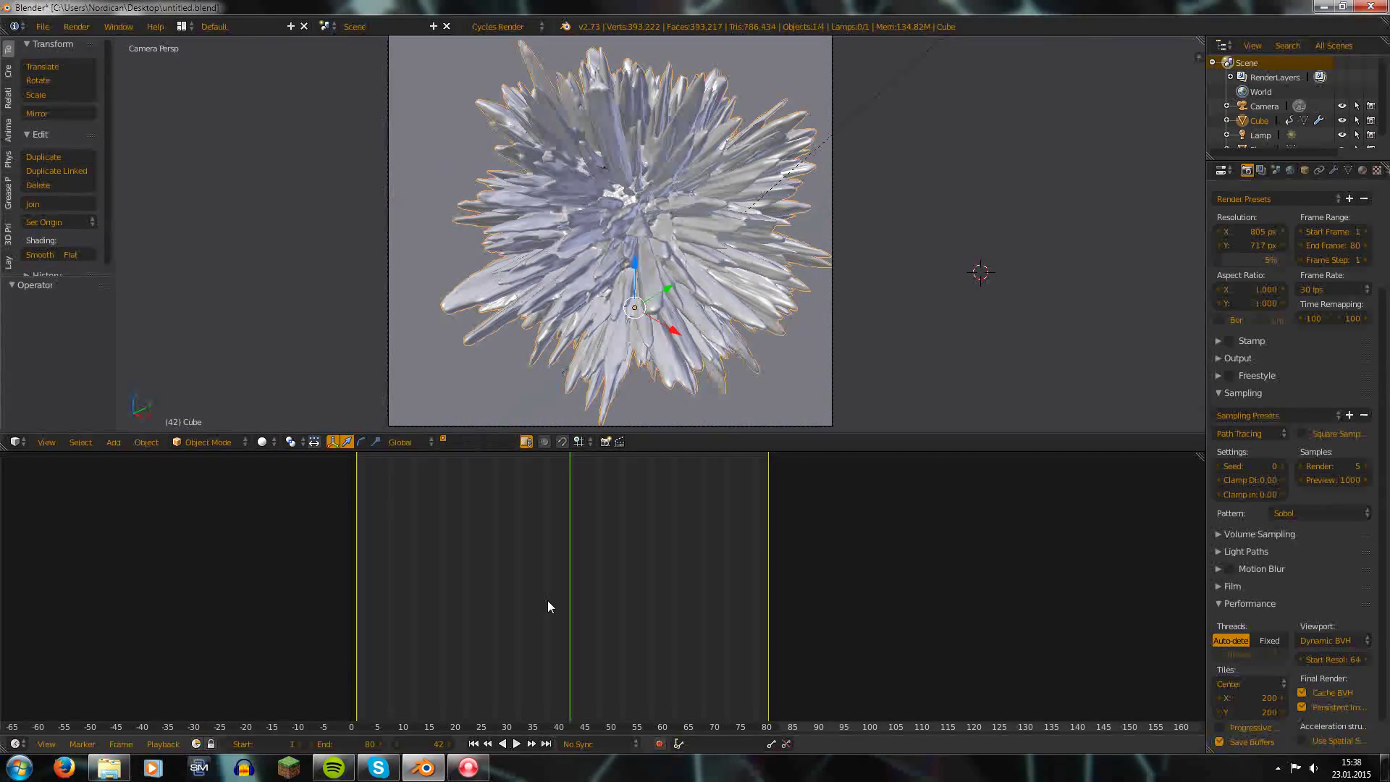
mouse_move(555, 575)
mouse_down()
mouse_move(401, 589)
mouse_move(580, 598)
mouse_move(559, 598)
mouse_up()
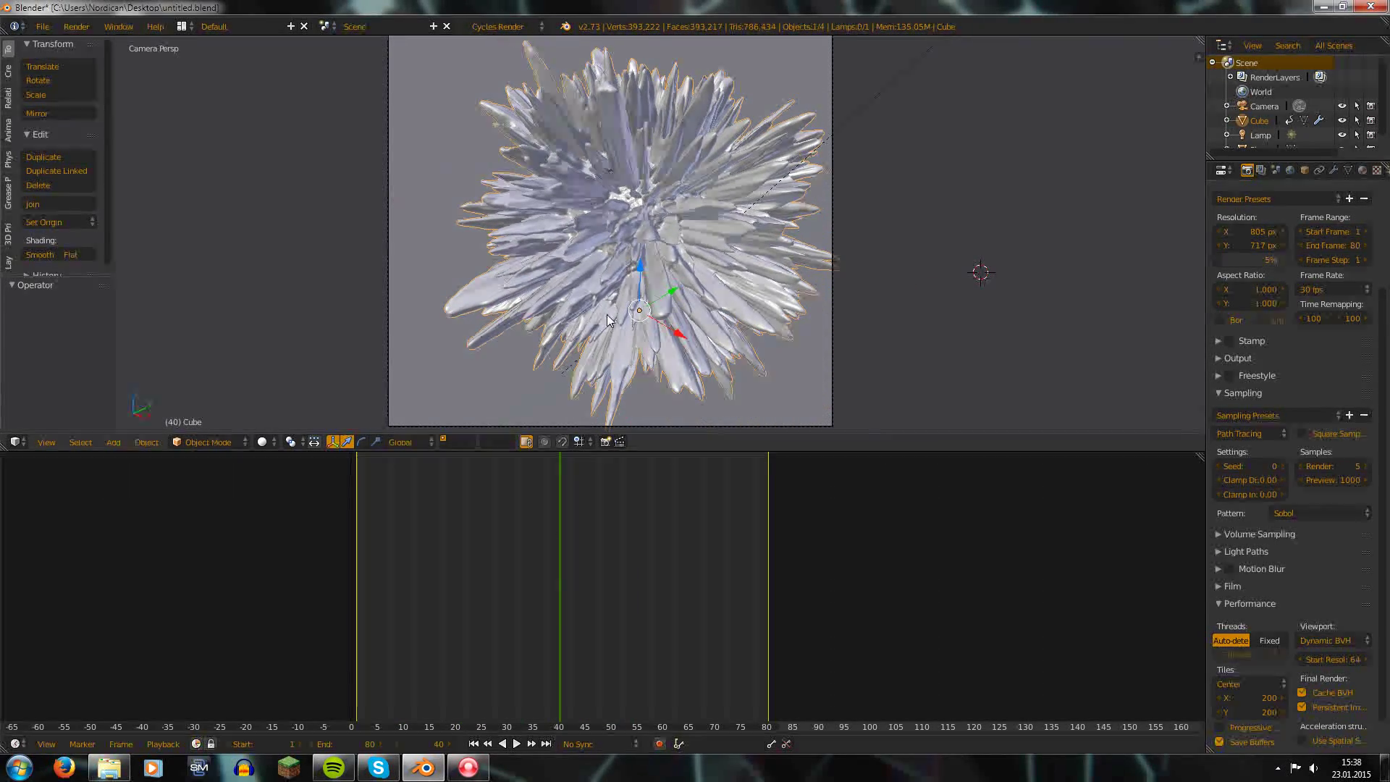
- On empty layer 2, add a test cube and move it to the camera view centre
key(2)
key(shift+a)
mouse_move(566, 282)
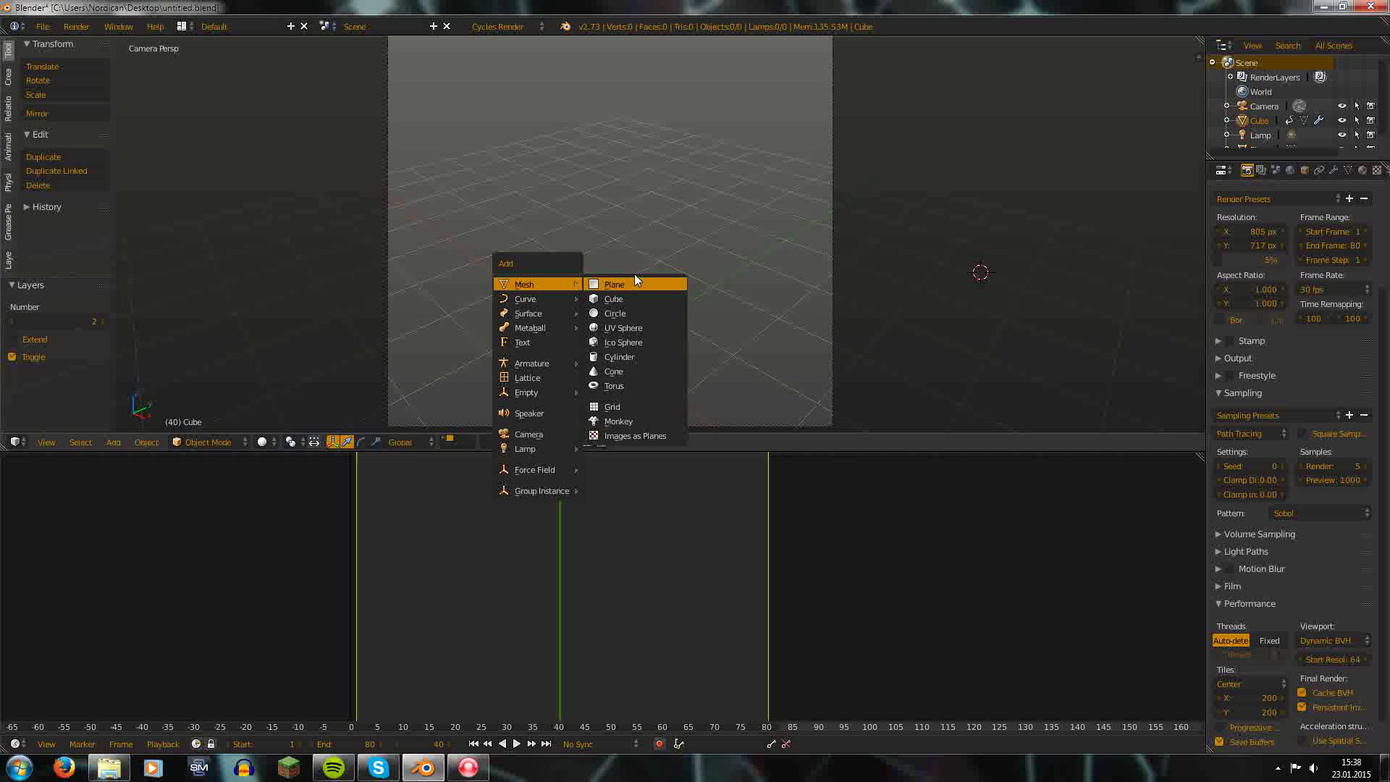
click(637, 289)
key(g)
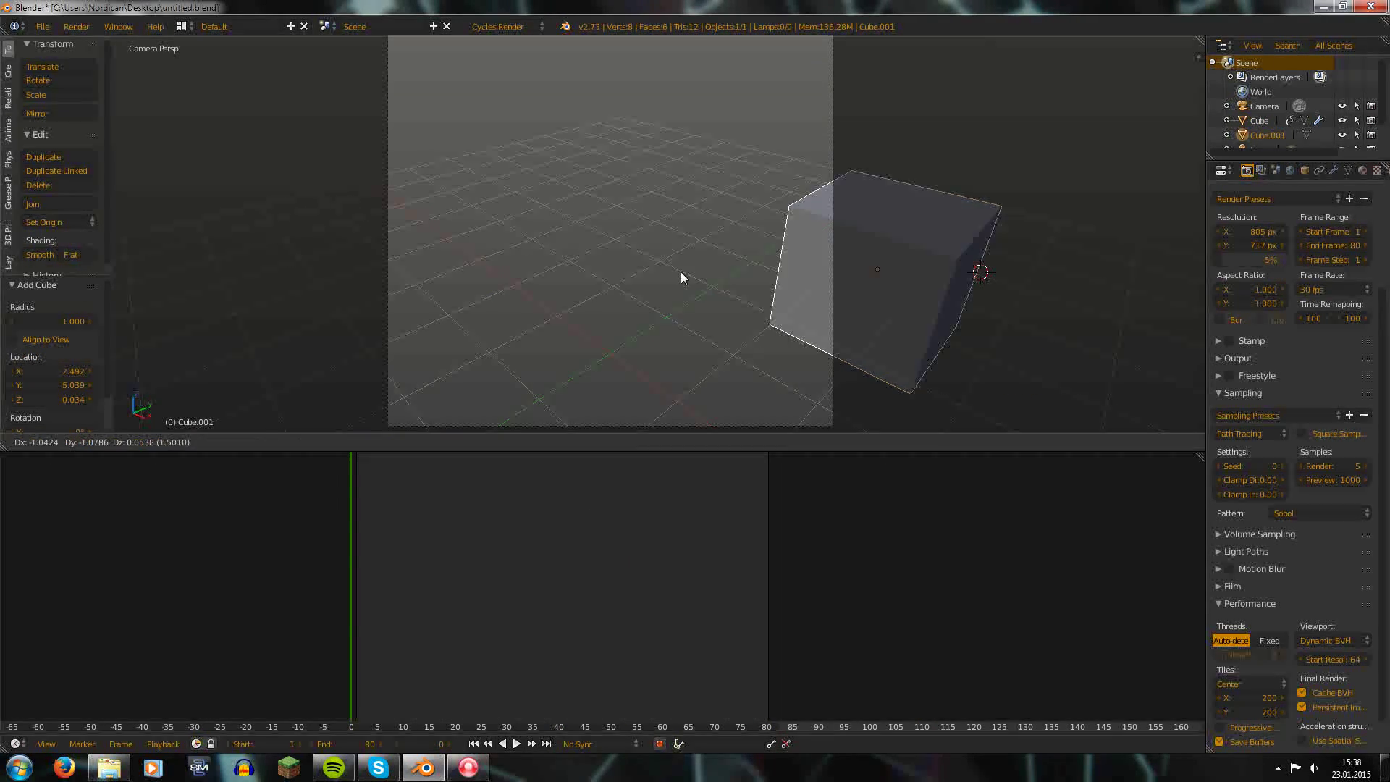
click(498, 250)
- Set the animation to frame 21, delete the test cube, and return to the cache folder
ctrl+scroll(906, 622, down, 5)
ctrl+scroll(580, 612, up, 4)
drag(580, 613, 289, 580)
key(x)
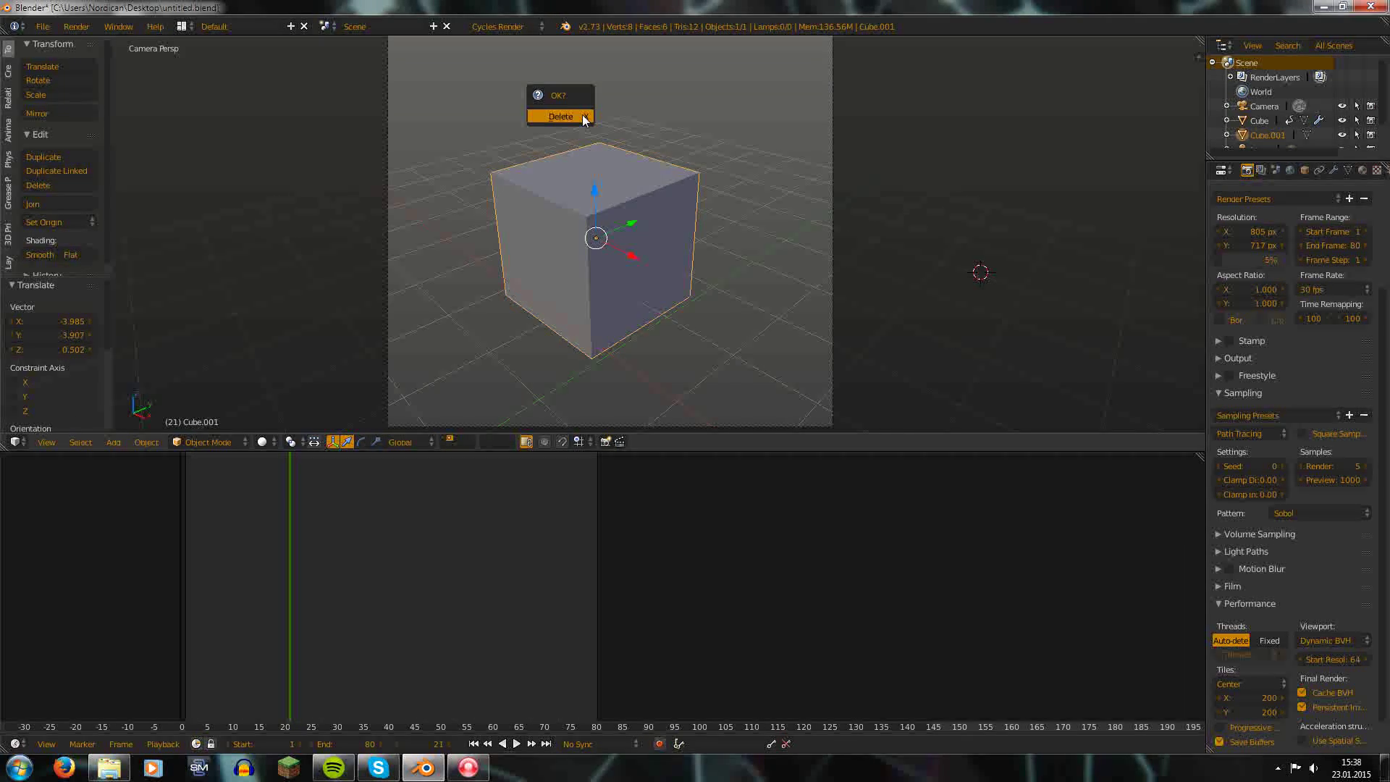
click(582, 116)
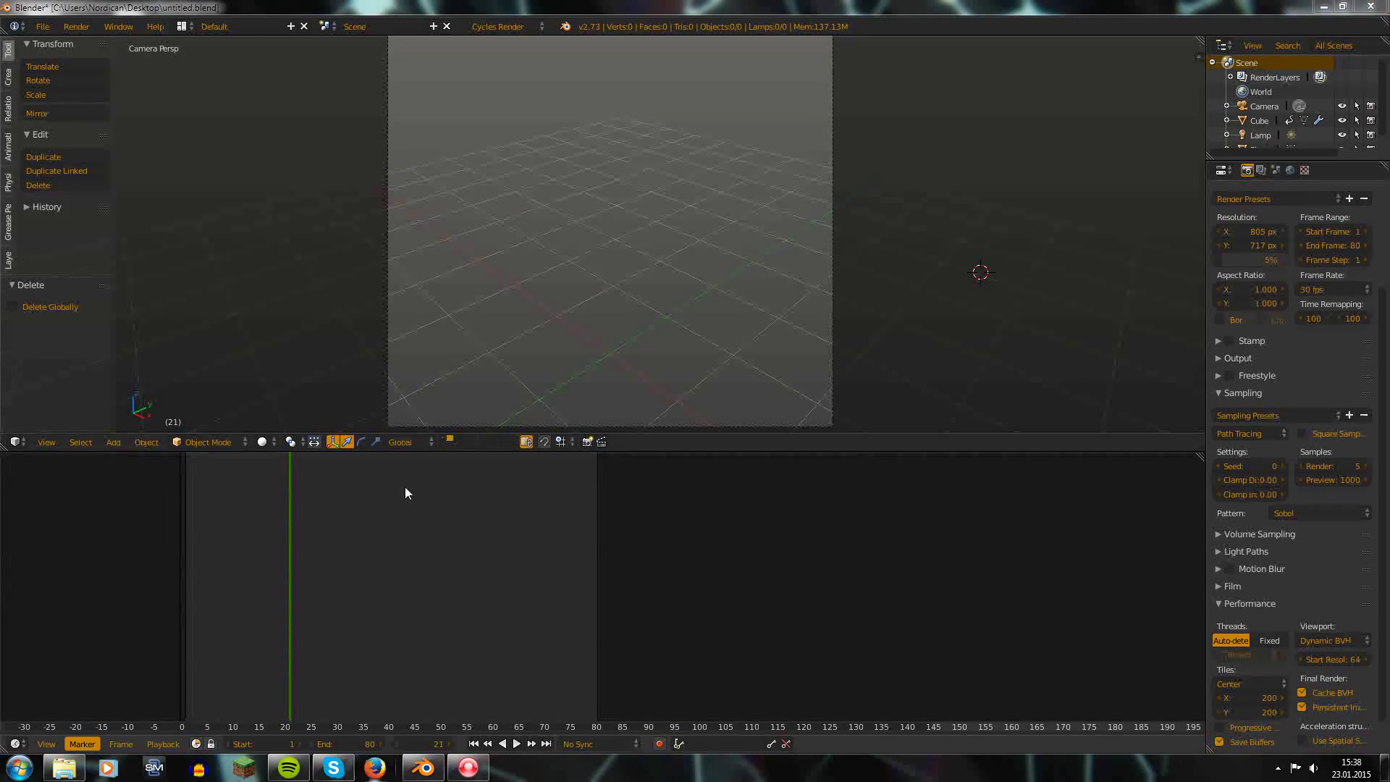
click(64, 768)
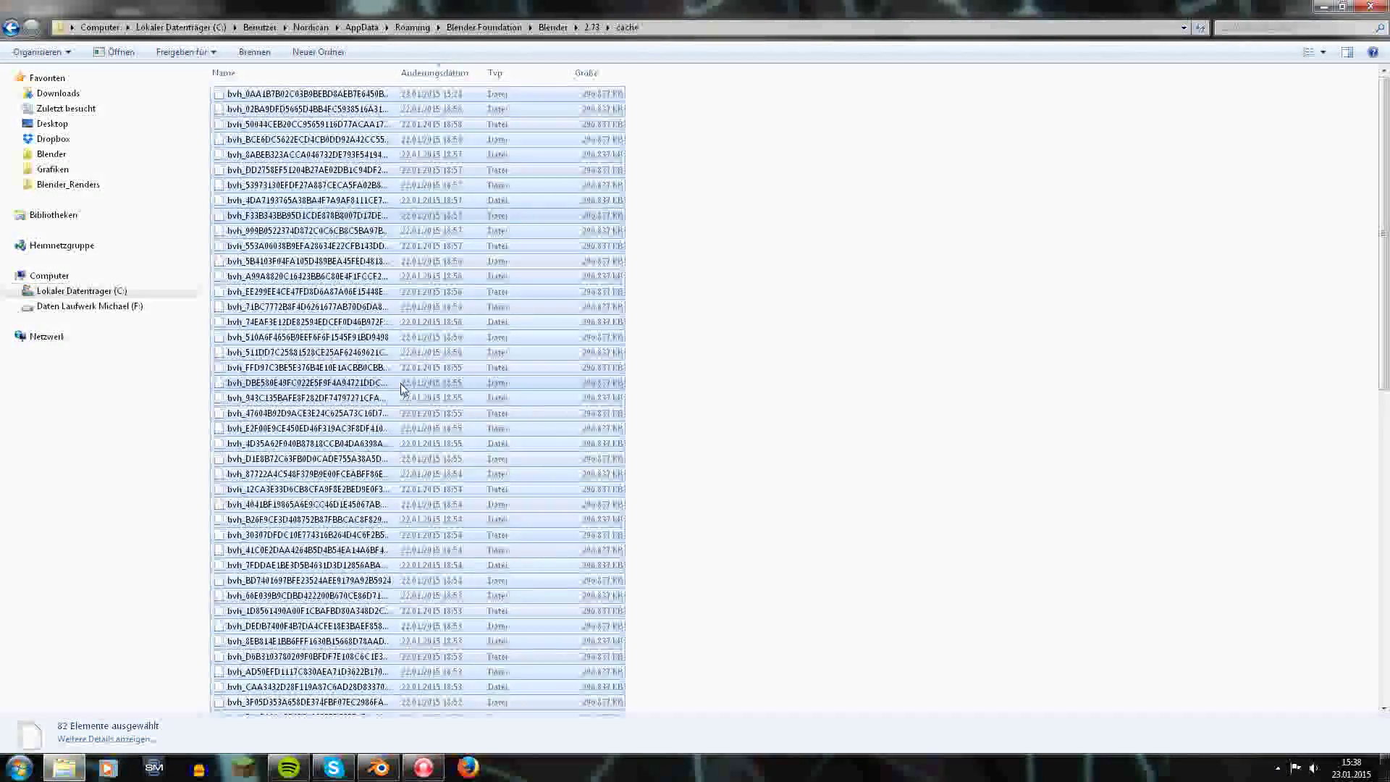
- Delete all 82 selected bvh cache files to the Recycle Bin, confirming with Ja
key(Delete)
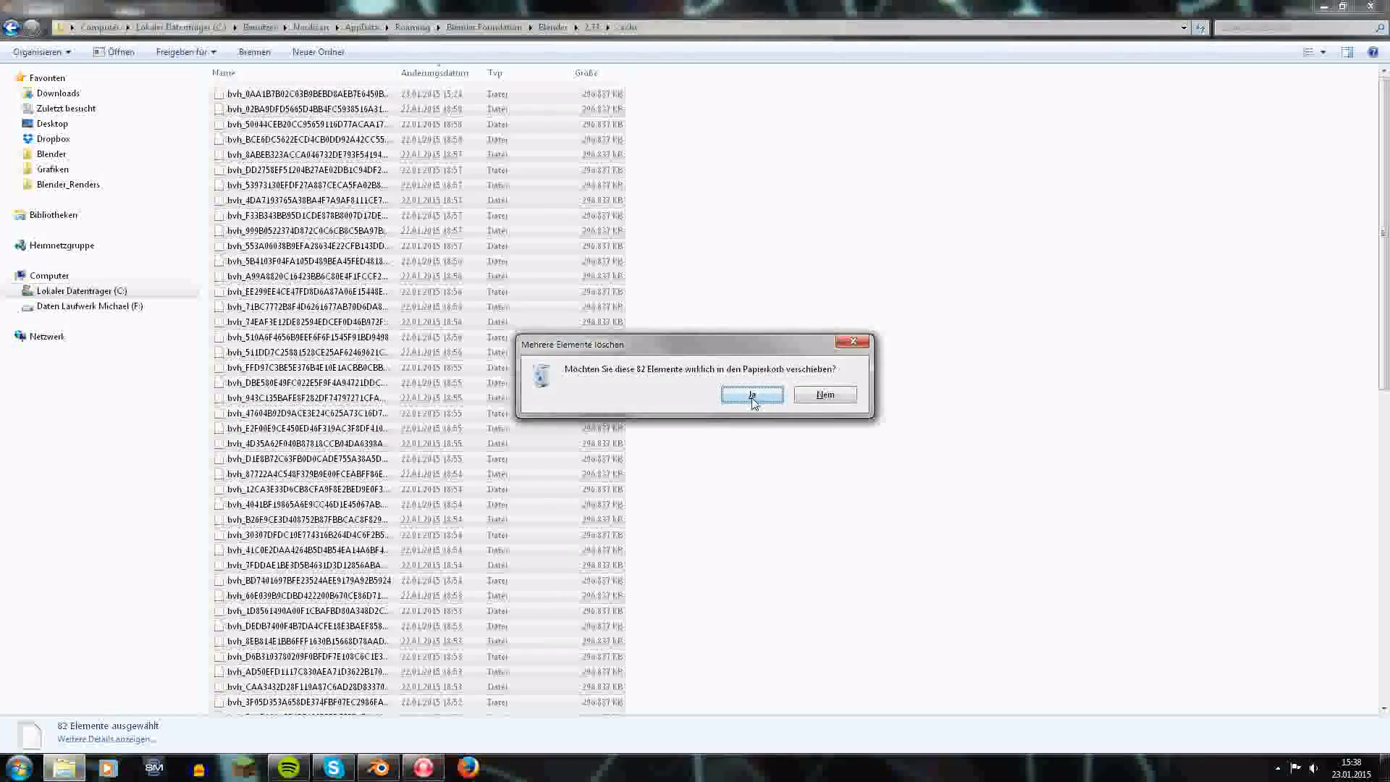
click(753, 398)
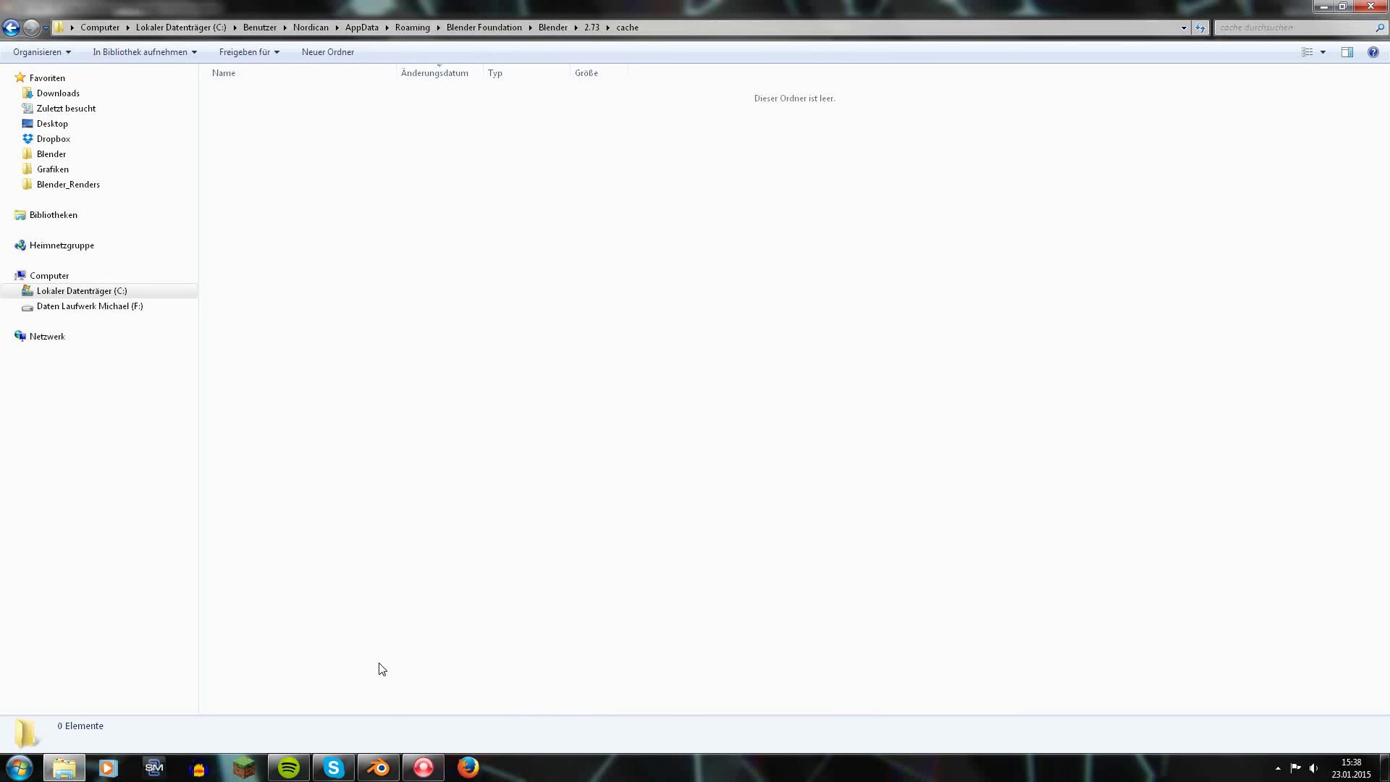
- Back in Blender, show layer 1 with the crystal and zoom the camera view in and out
click(378, 766)
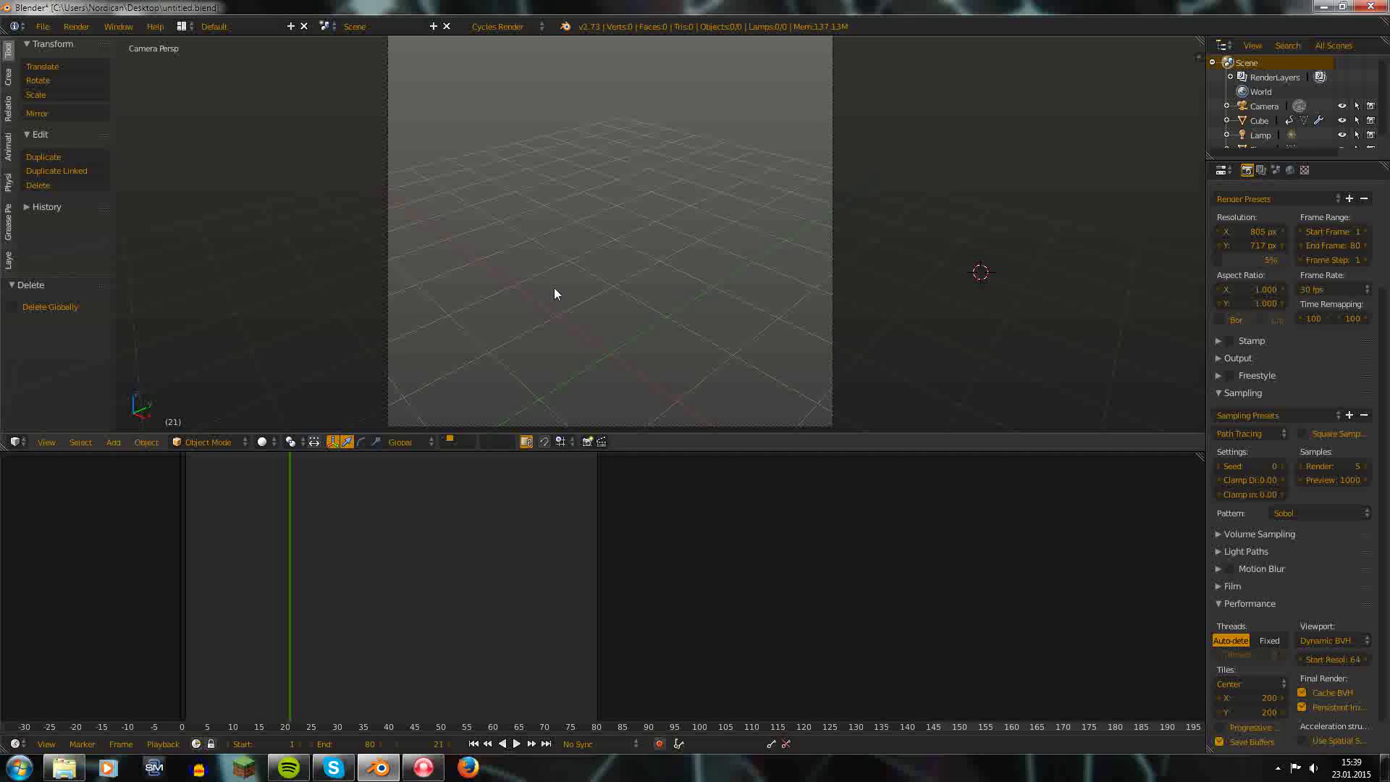
key(1)
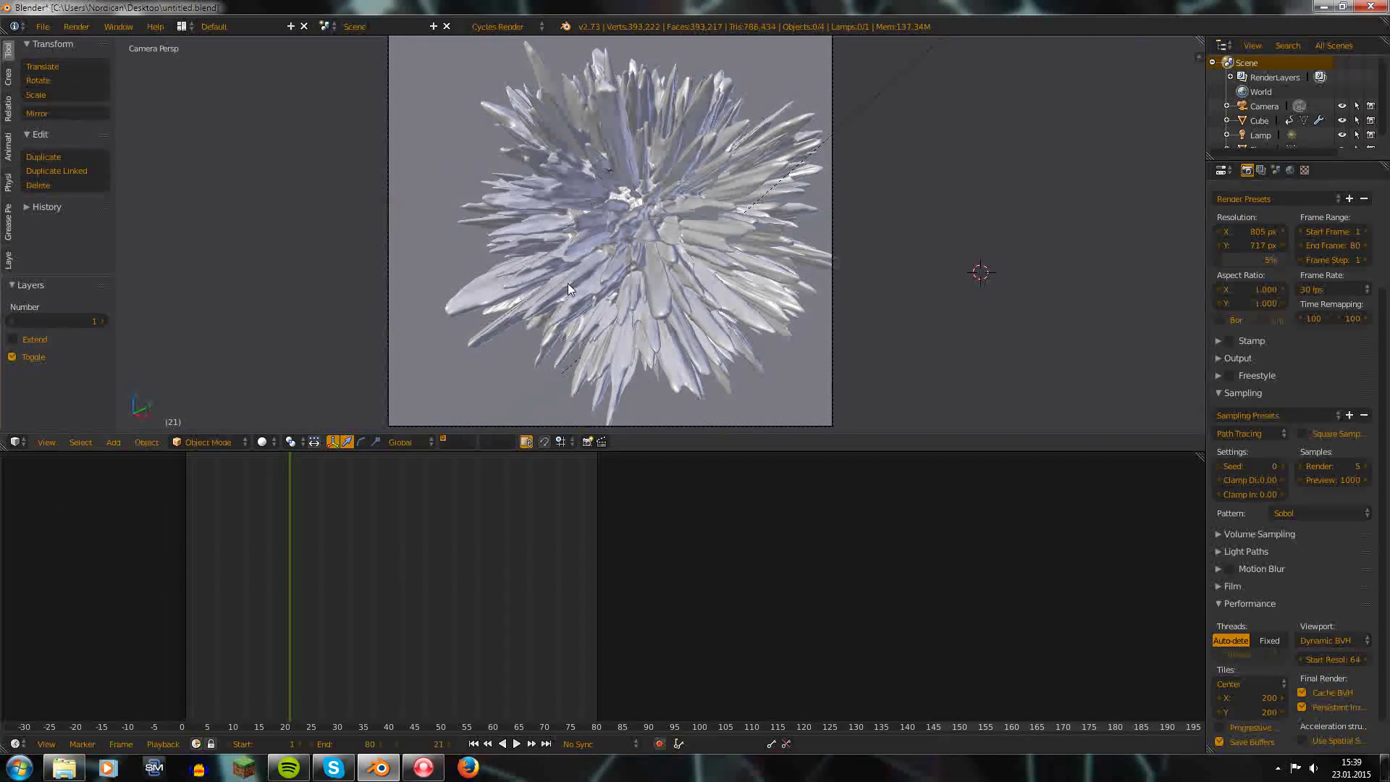
scroll(656, 293, down, 3)
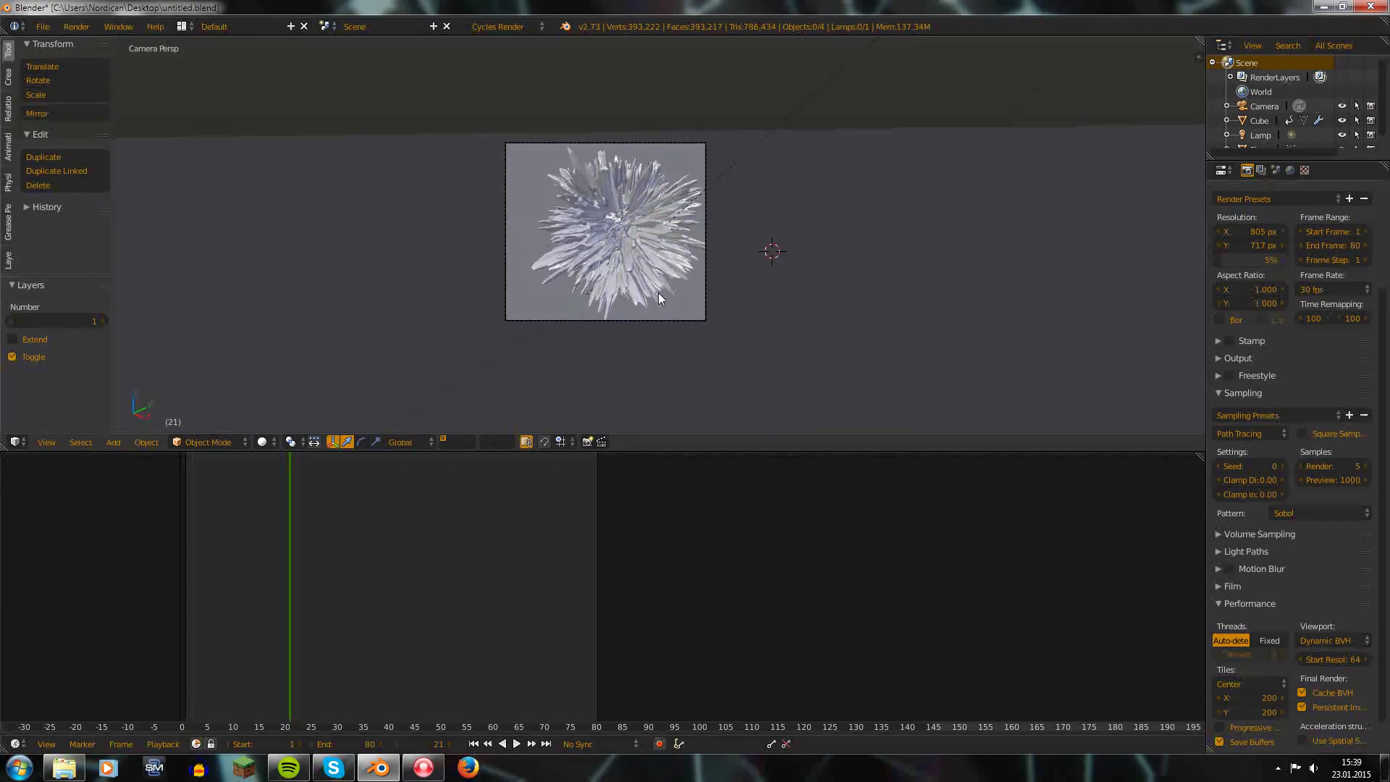
scroll(658, 292, up, 8)
scroll(647, 299, down, 6)
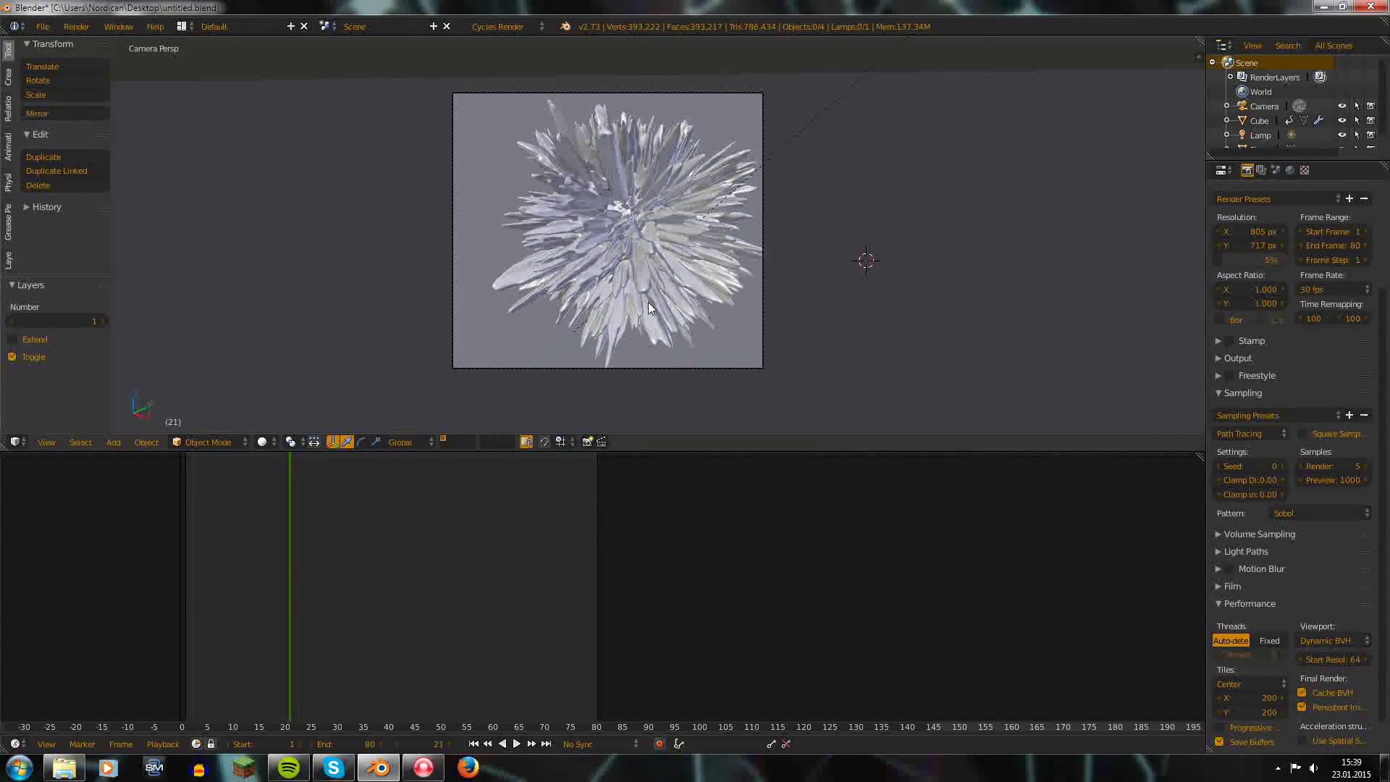